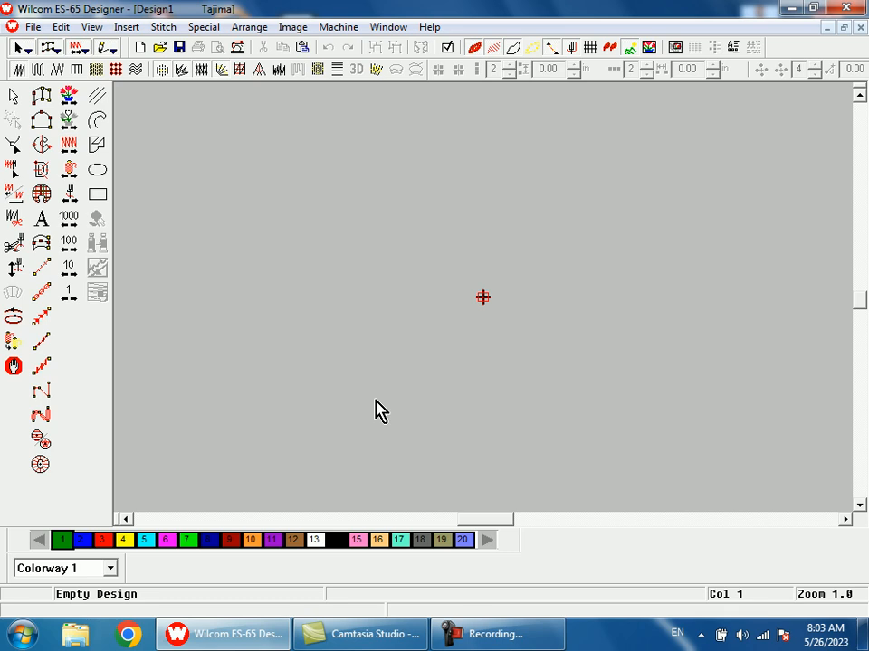
- Open the lettering properties and enter the text PEOPLE CARE in capitals
left_click(377, 402)
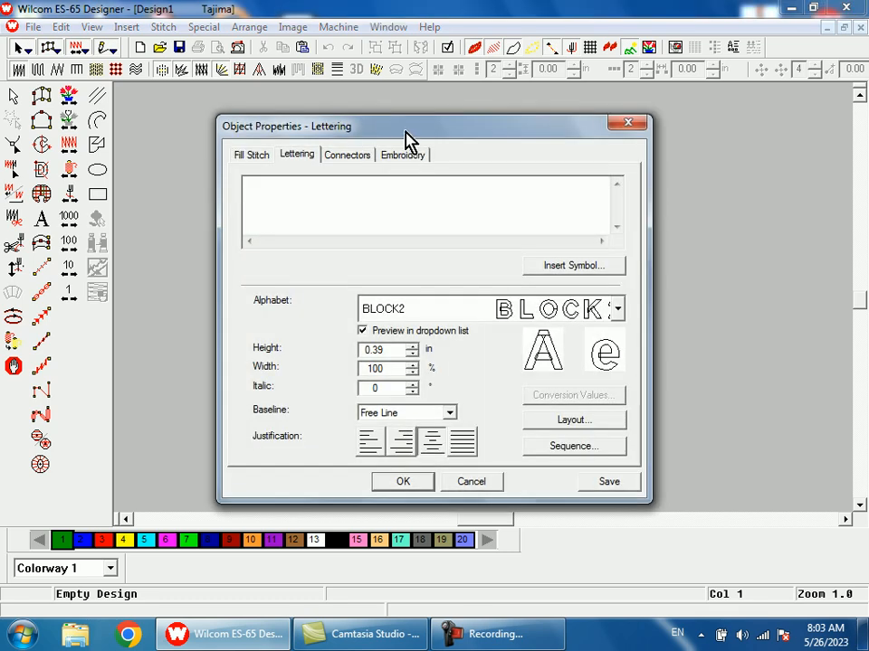
left_click_drag(408, 133, 482, 356)
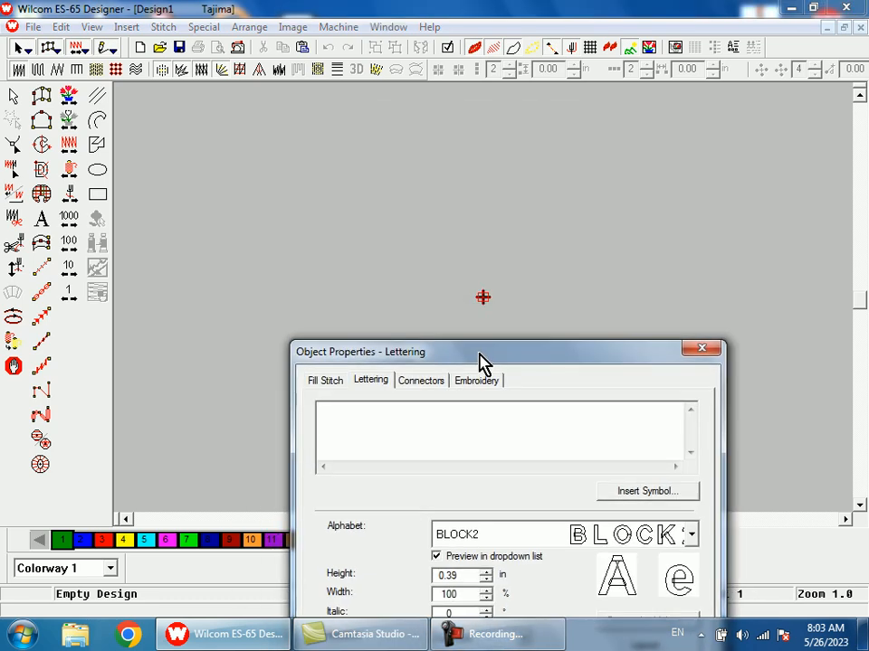
type("p")
key("BackSpace")
type("PEOPLE CARE")
left_click_drag(494, 359, 451, 237)
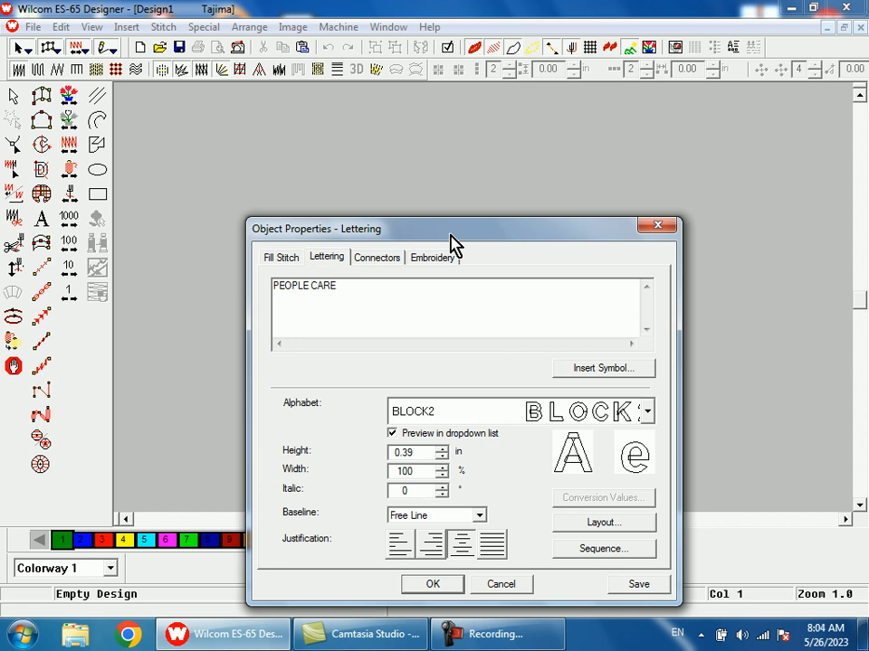
left_click_drag(453, 245, 430, 163)
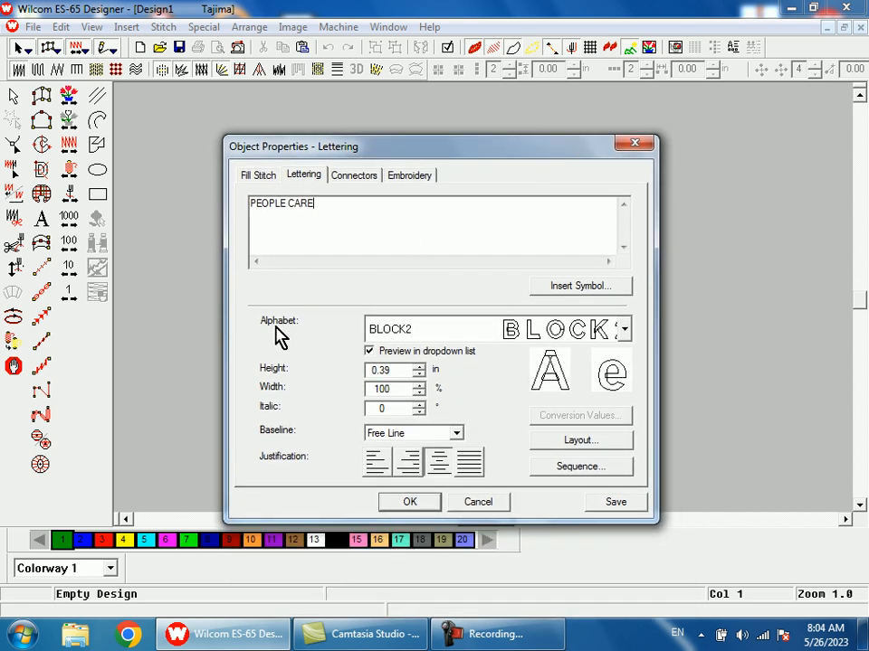
- Choose the COLLEGE alphabet for the lettering
left_click(423, 339)
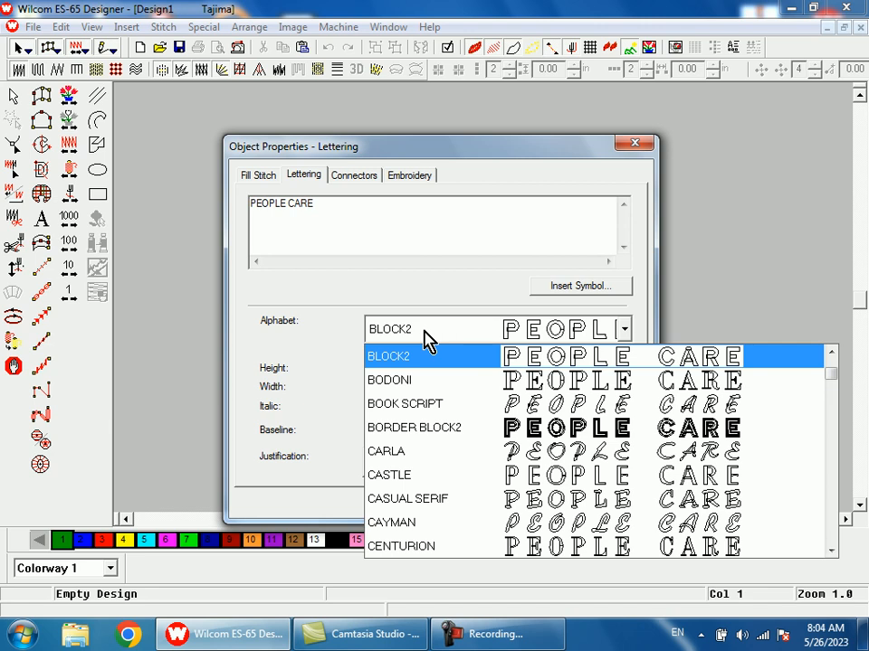
key("c")
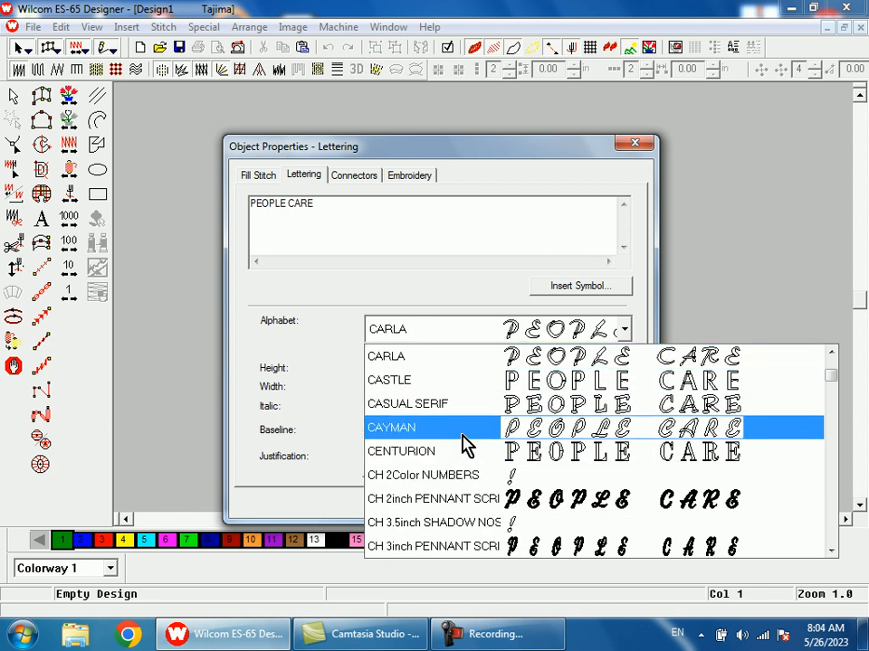
scroll(465, 420, "down", 2)
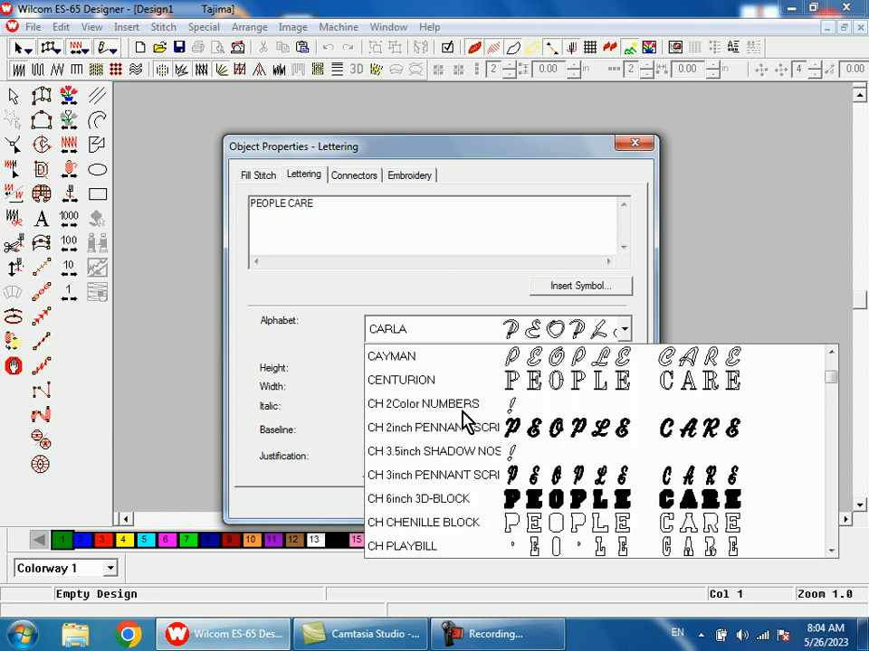
scroll(465, 421, "down", 4)
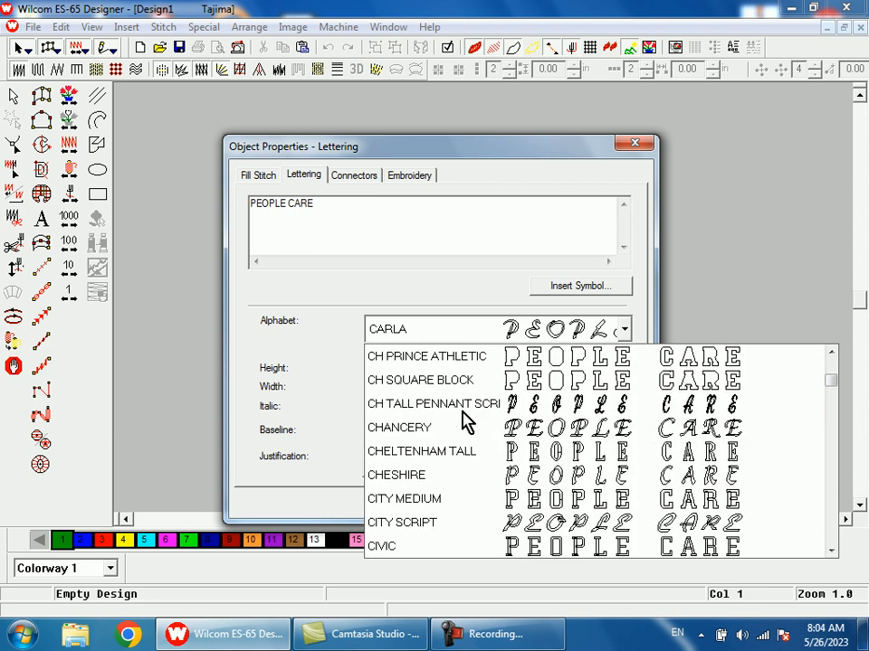
scroll(465, 421, "down", 2)
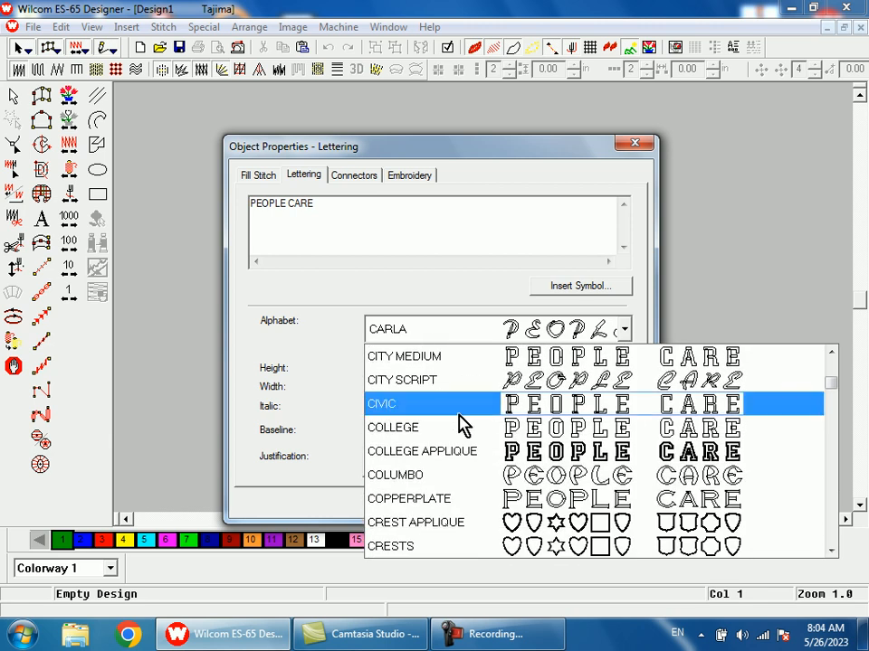
left_click(415, 433)
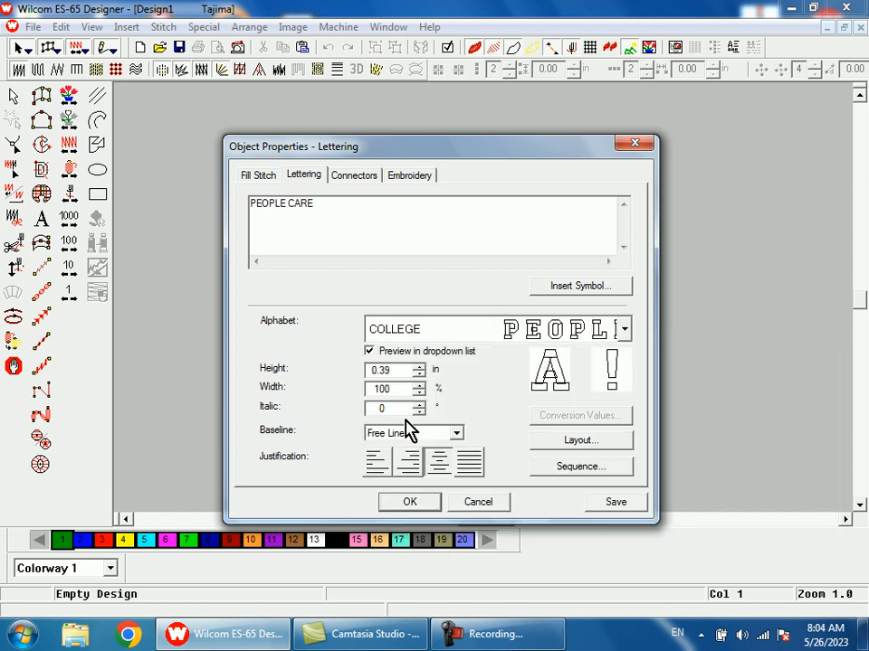
- Set the lettering height to 0.25 in and the baseline to Any Shape, and accept the lettering properties
left_click(401, 370)
key("BackSpace")
key("BackSpace")
key("BackSpace")
type(".25")
left_click(459, 433)
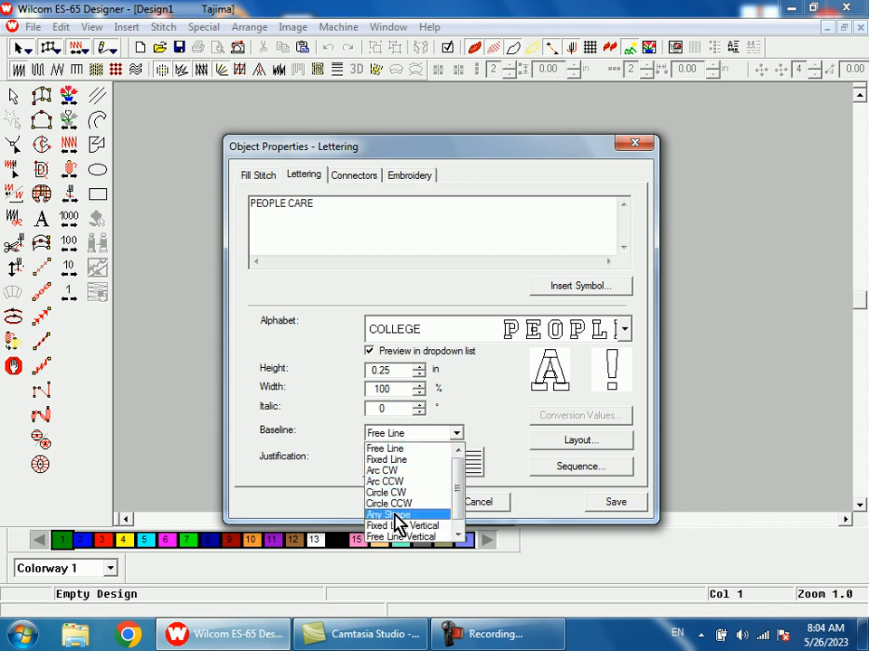
left_click(397, 515)
left_click(407, 503)
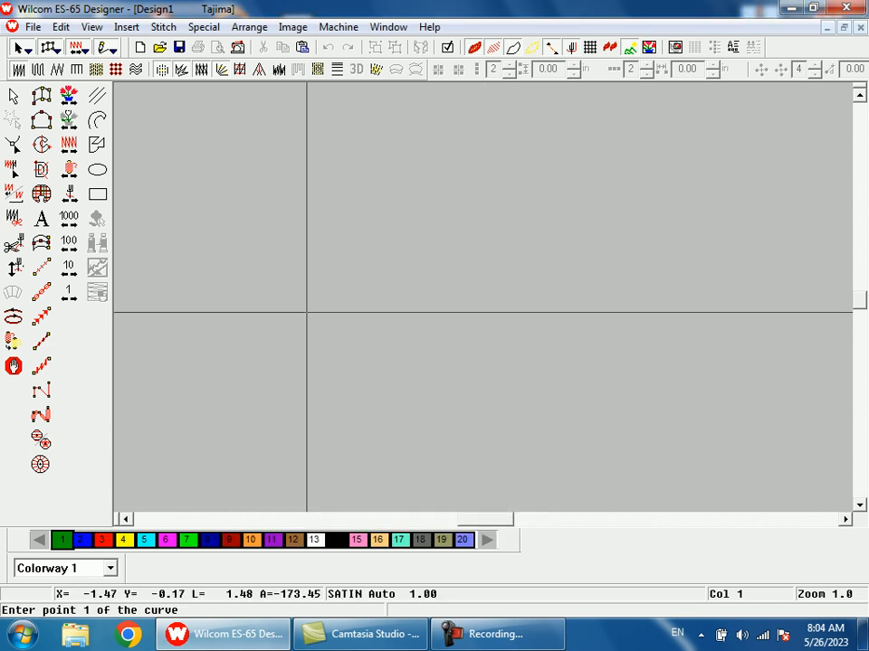
- Place the lettering on a straight horizontal baseline about 3.1 in long, just below the design's start point
left_click(295, 326)
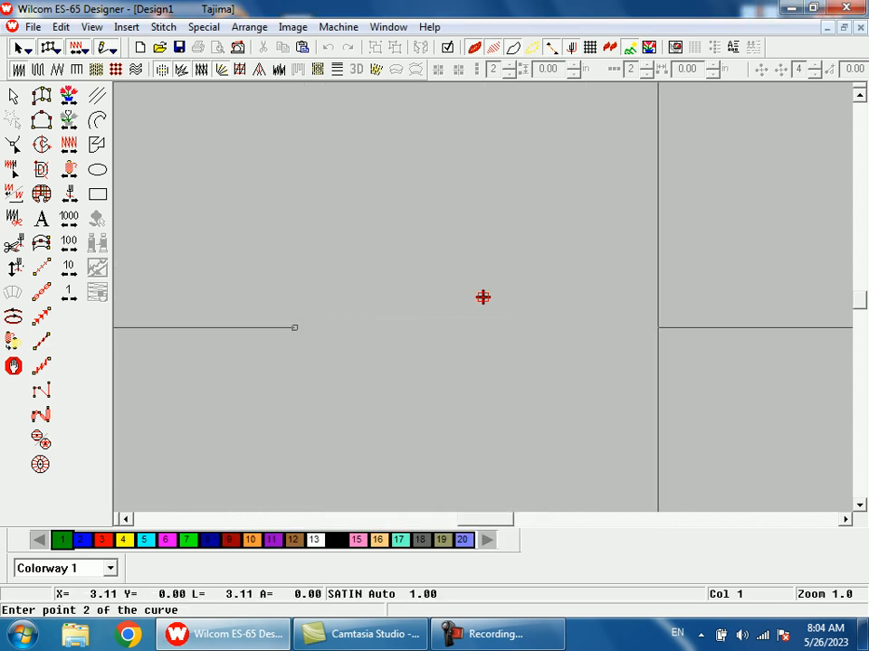
left_click(667, 328)
key("Return")
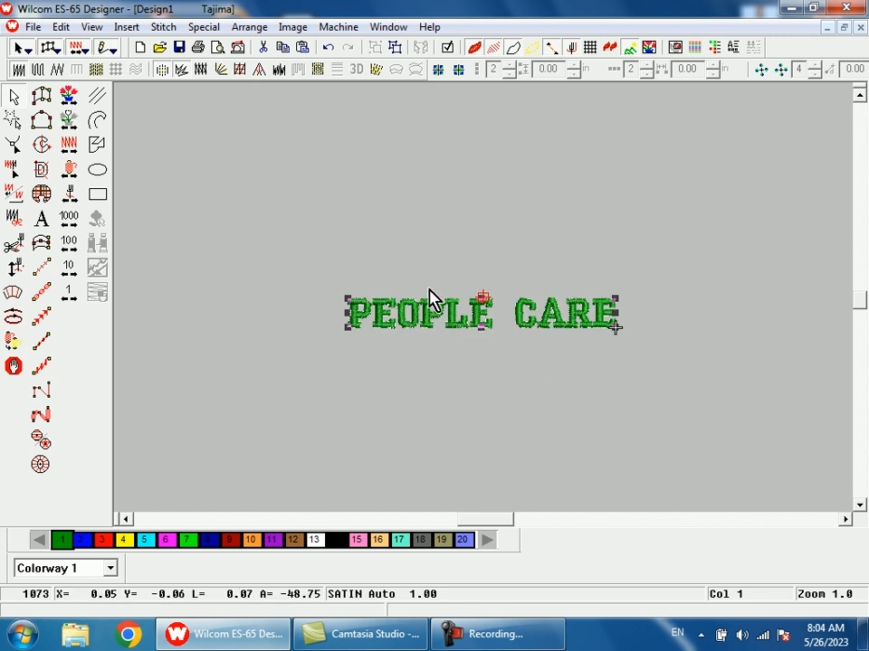
- Examine the stitched PEOPLE CARE lettering up close, especially the letters of CARE and how their strokes meet
key("b")
left_click(333, 236)
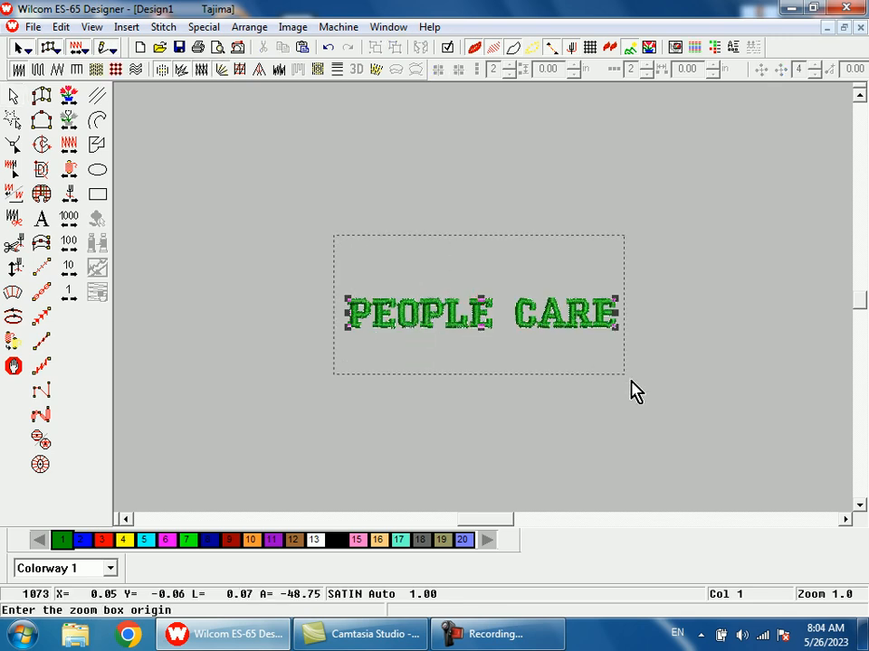
left_click(624, 375)
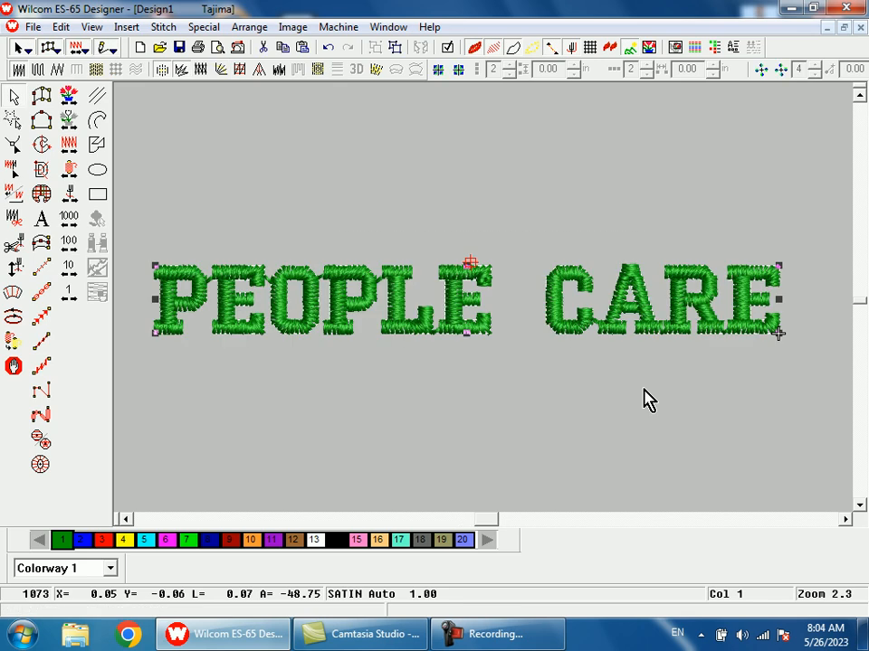
key("Escape")
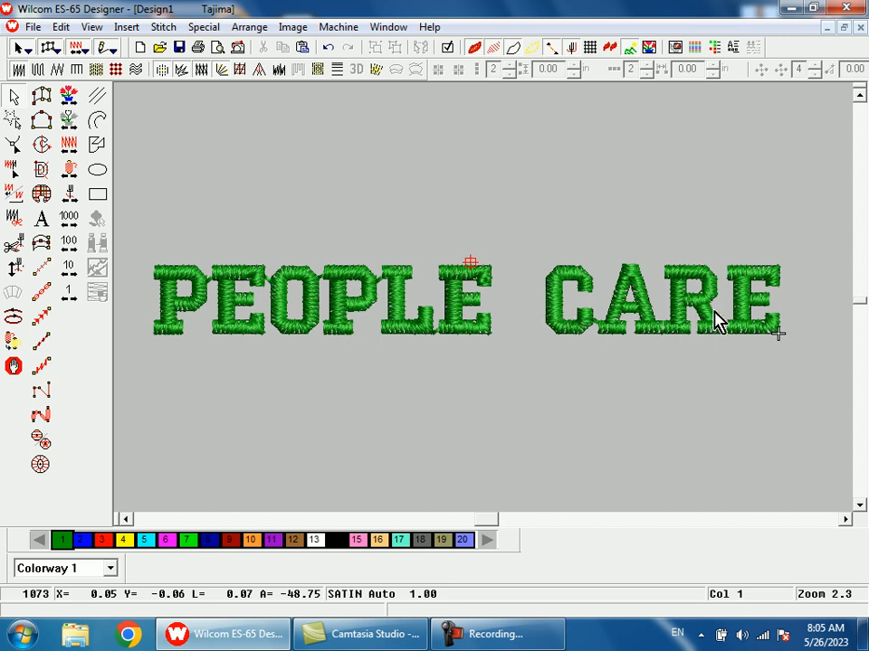
key("b")
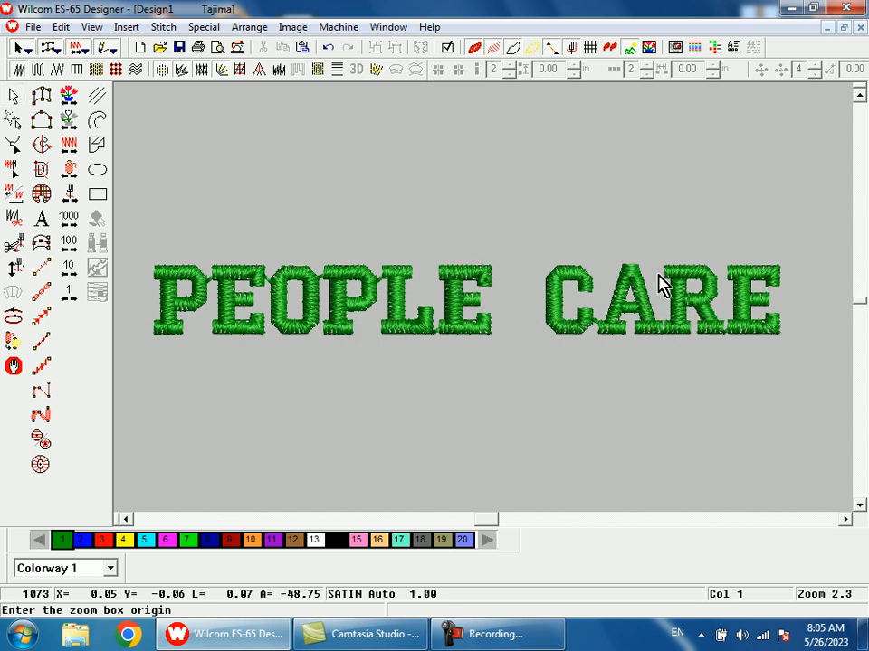
left_click_drag(656, 286, 711, 380)
key("shift+z")
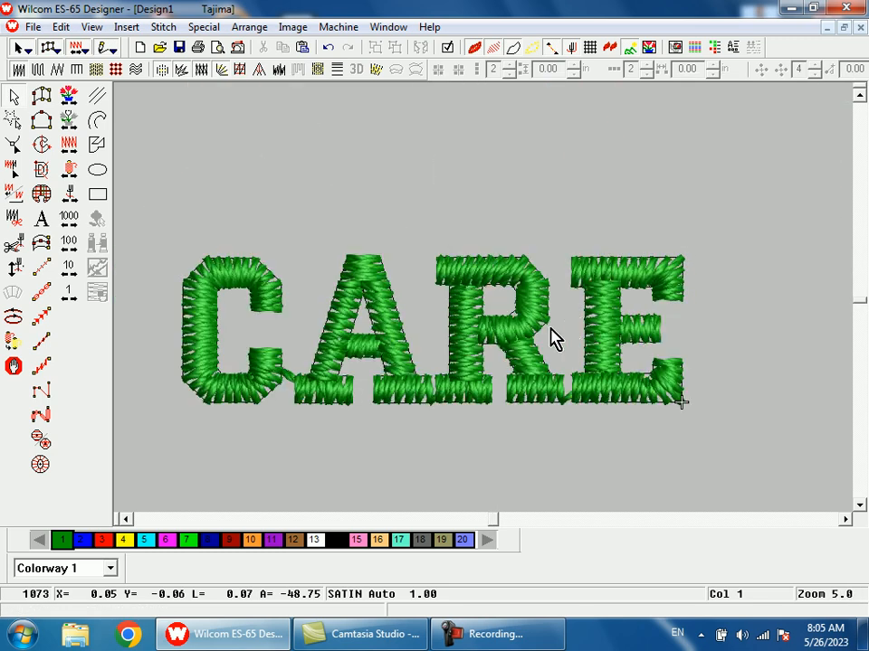
key("shift+z")
key("shift+z")
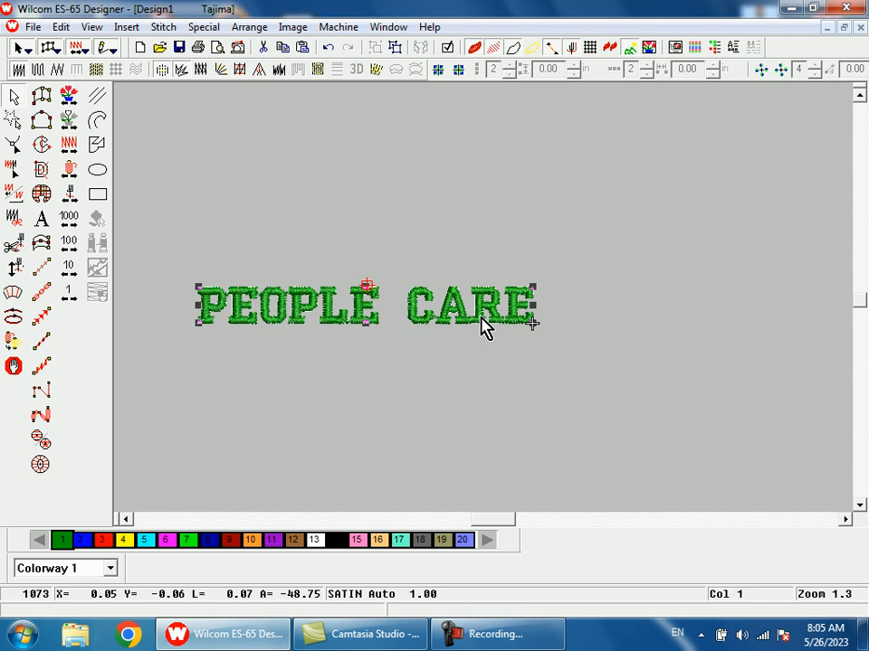
- Reveal the reshape control points of the letter R in CARE and hide the stitches so only outlines show
key("h")
key("b")
left_click_drag(486, 296, 505, 335)
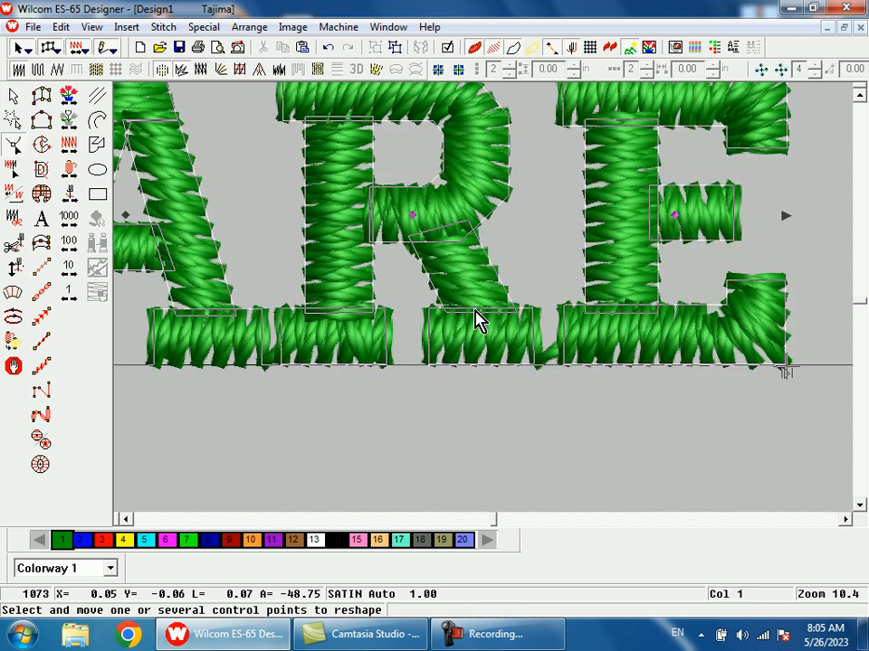
key("b")
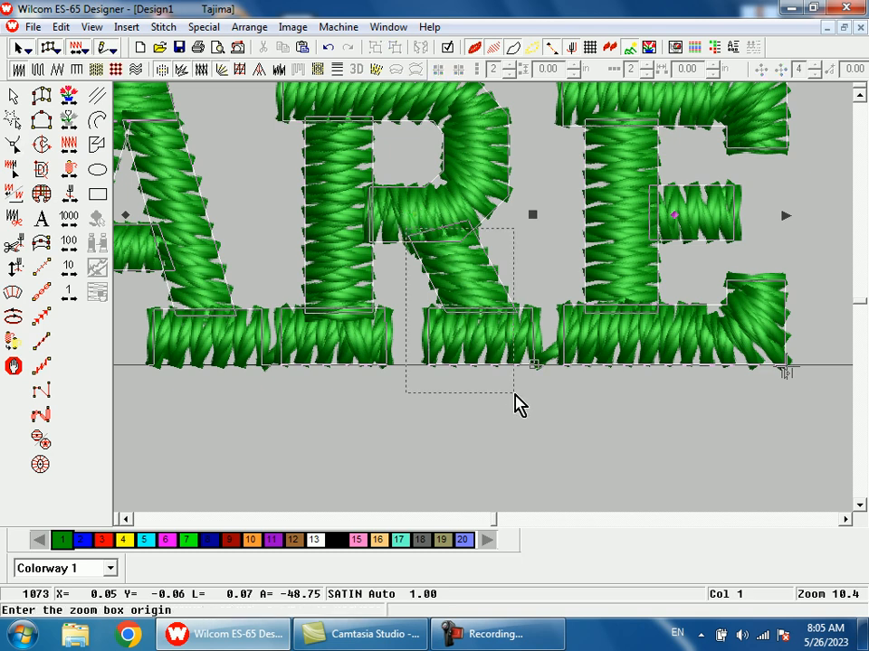
left_click_drag(506, 382, 515, 397)
key("shift+z")
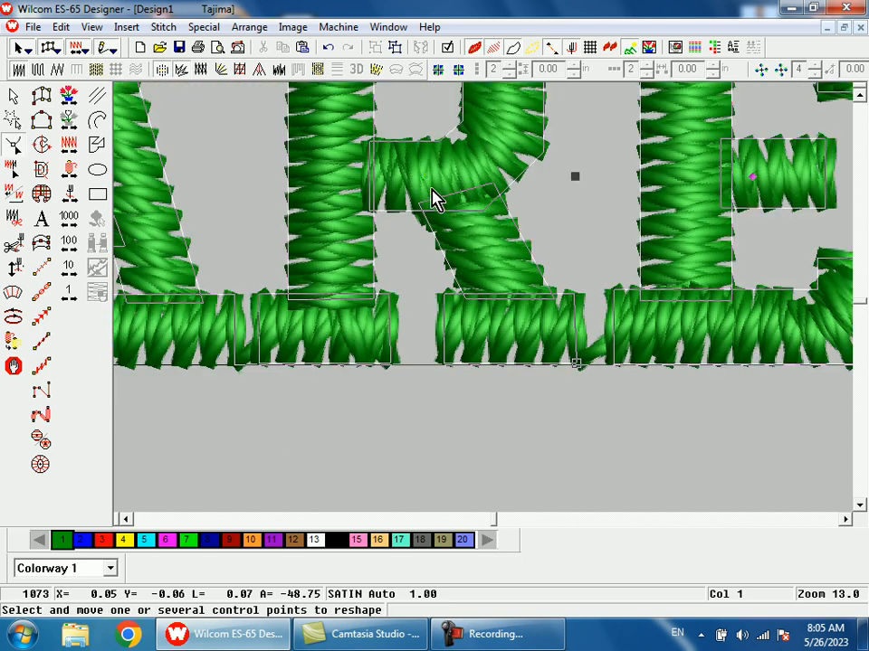
key("shift+z")
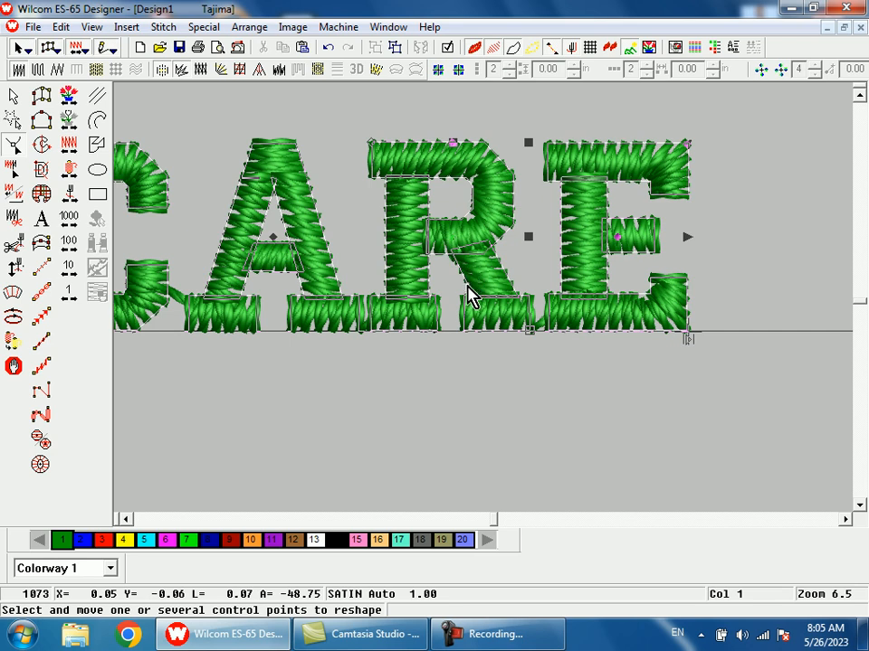
left_click(471, 301)
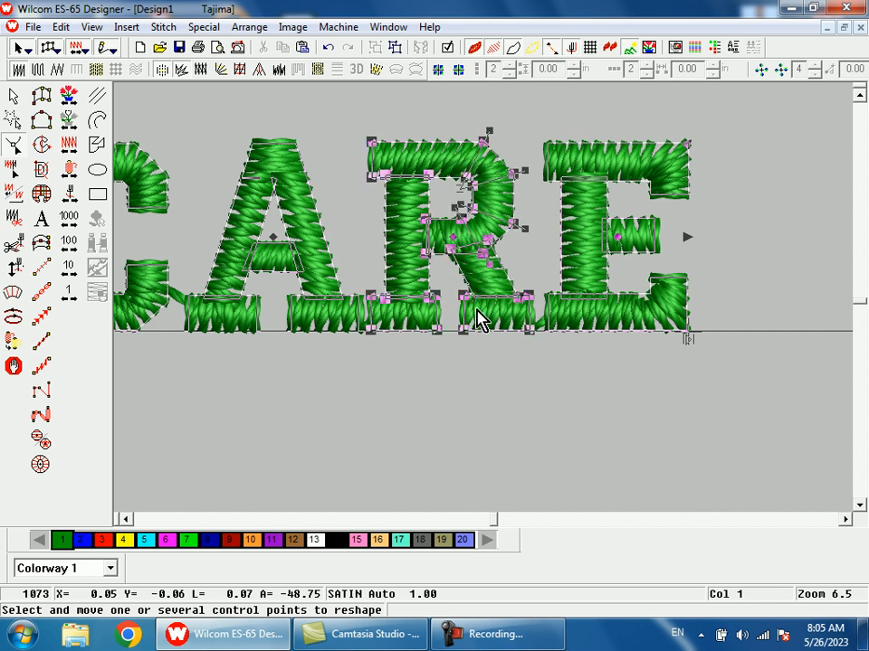
key("b")
left_click_drag(435, 235, 553, 384)
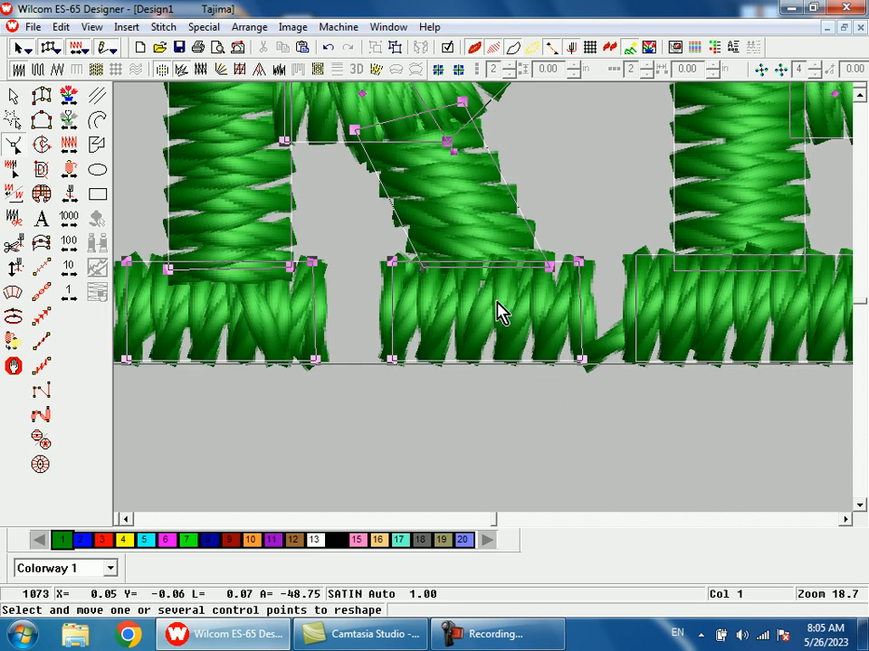
key("s")
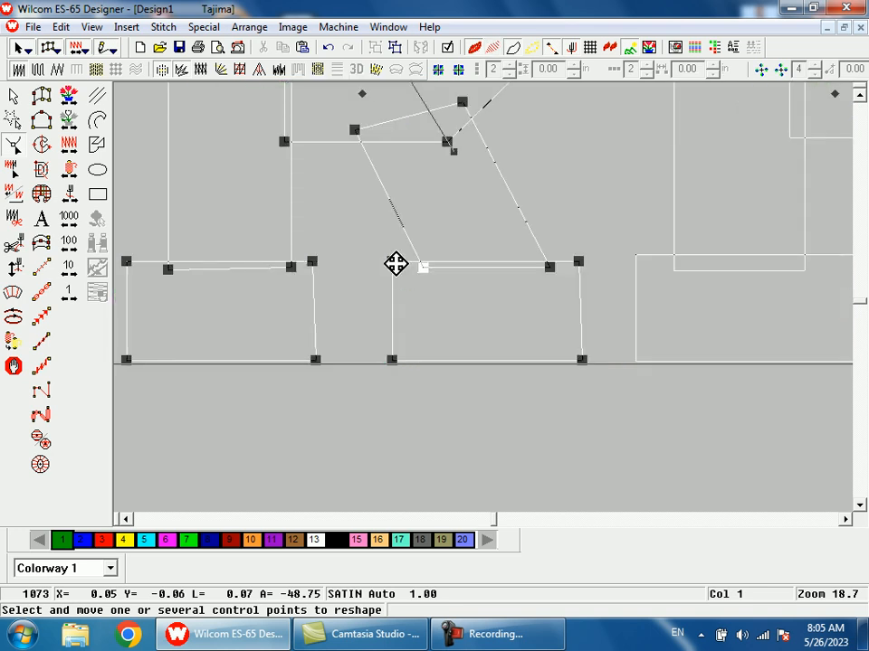
left_click(631, 142)
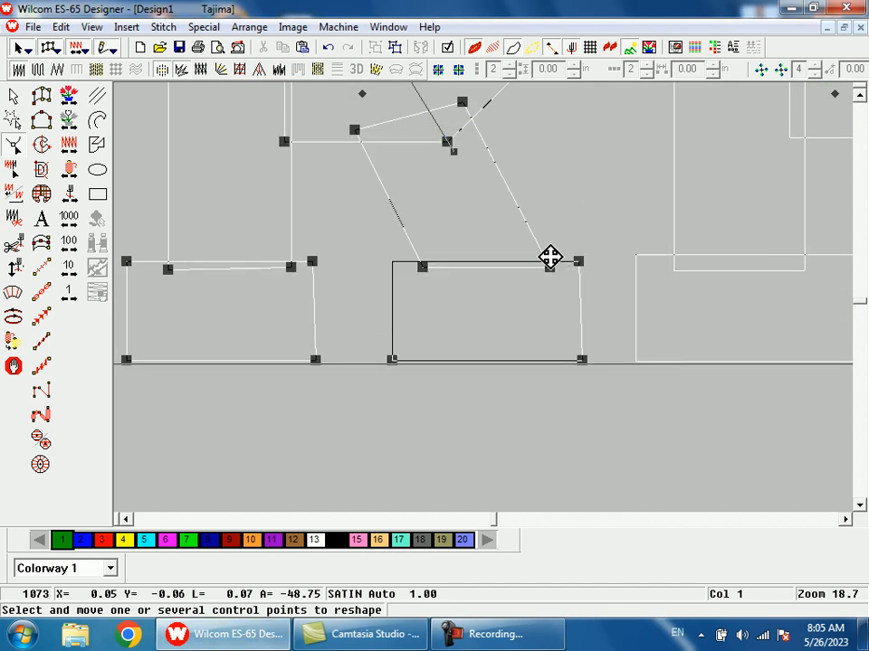
left_click(591, 185)
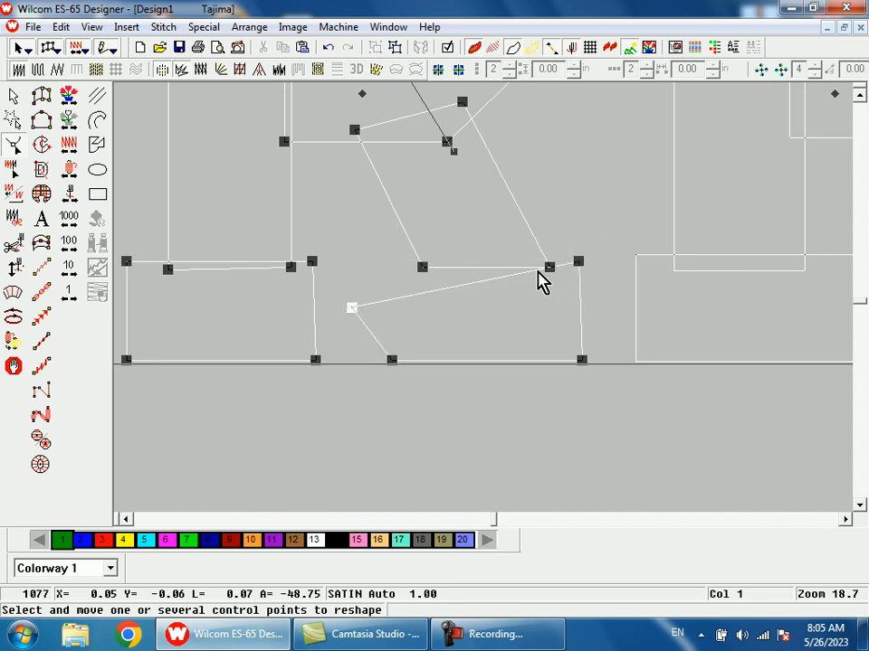
left_click_drag(356, 305, 399, 264)
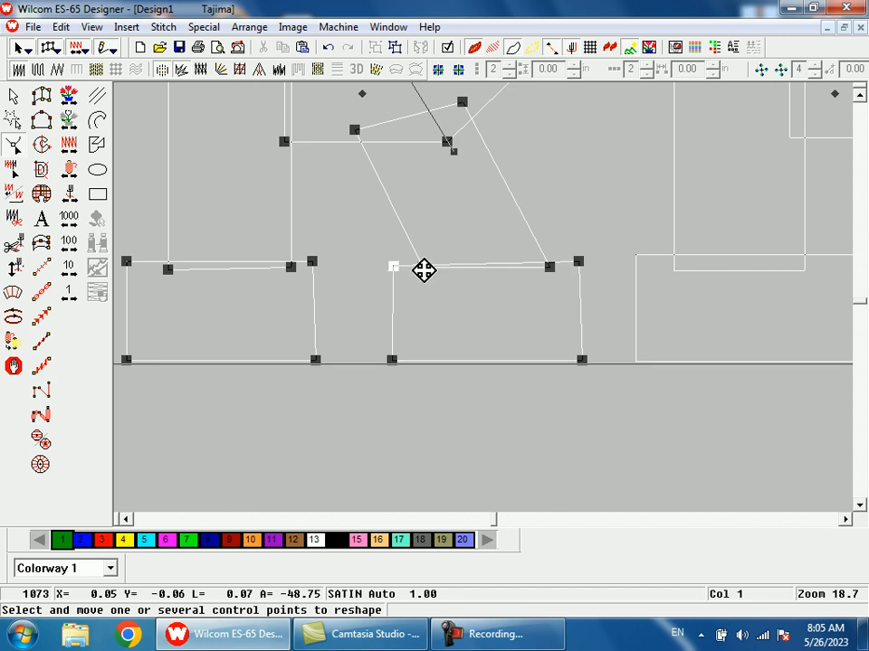
- Narrow the foot under the R's diagonal leg by adding points near its right end and deleting its two left corners
left_click(535, 263, "ctrl")
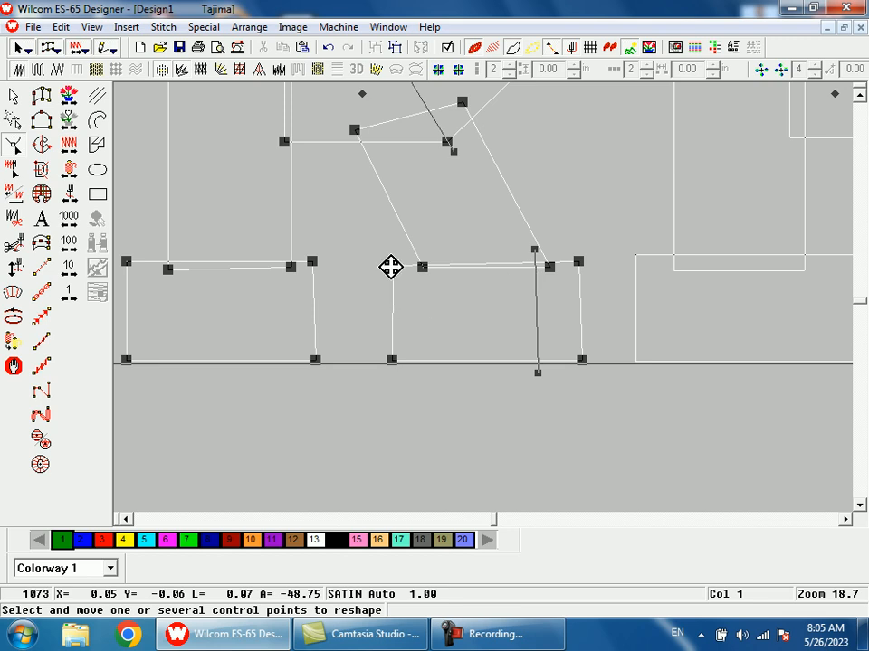
left_click(391, 361)
key("Delete")
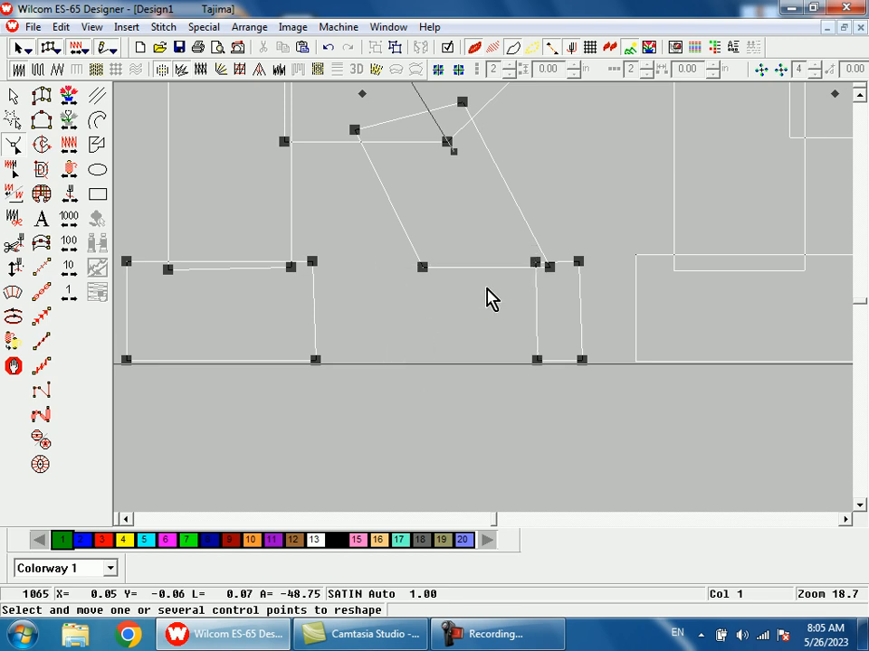
- Move the upper-left corner of the R's narrowed foot onto the outer edge of the diagonal leg
key("shift+z")
key("b")
left_click_drag(463, 246, 523, 340)
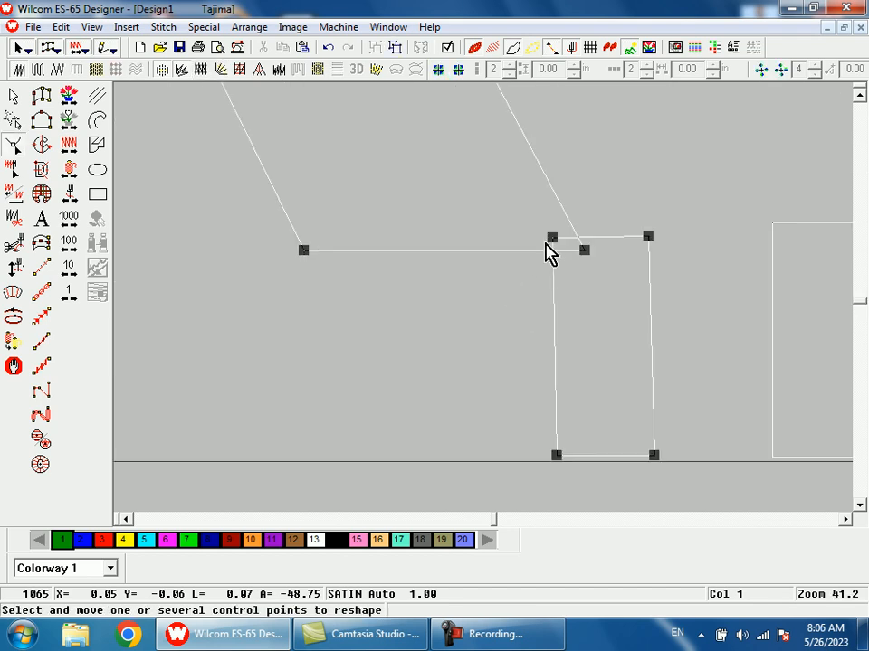
left_click_drag(552, 238, 580, 241)
key("Escape")
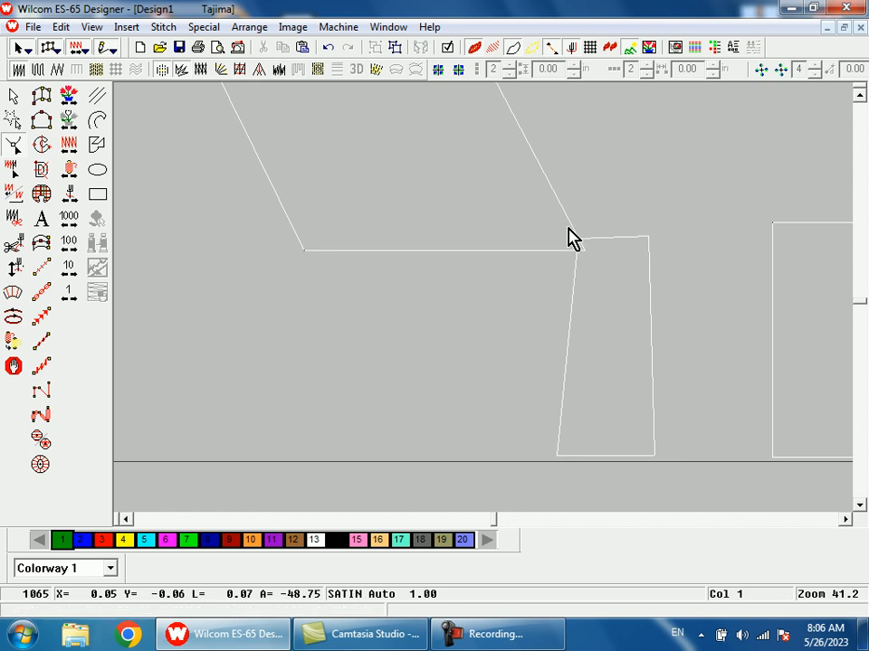
- Add a point pair across the lower diagonal leg of the R in CARE and move the leg's two end corners onto the foot's left corners
key("shift+z")
key("shift+z")
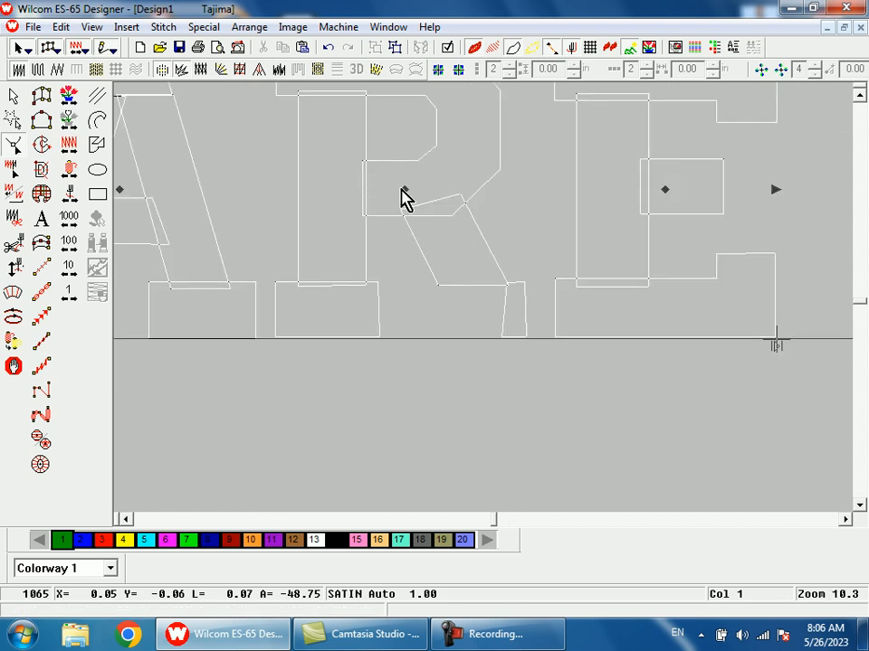
key("z")
left_click_drag(433, 214, 529, 373)
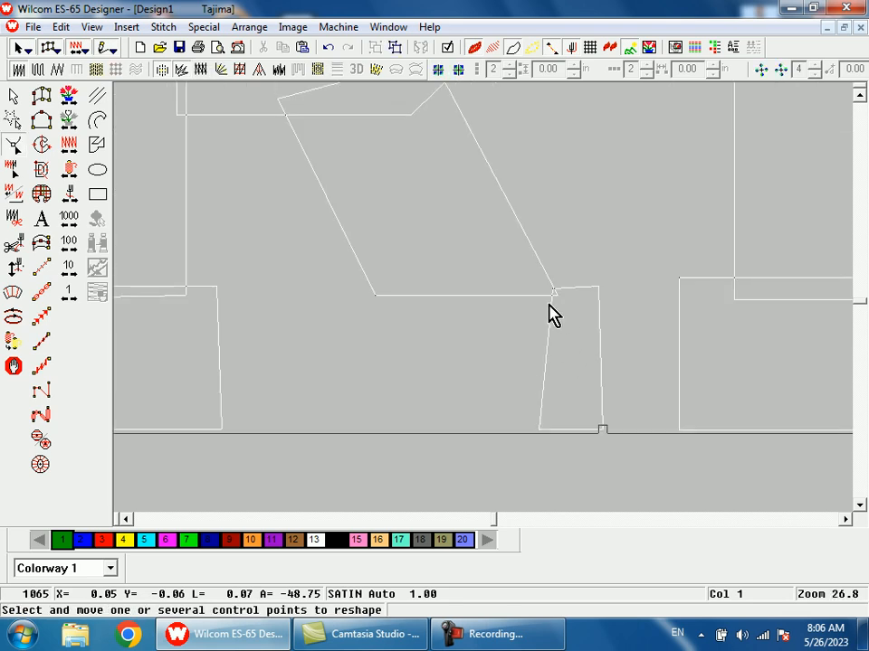
key("shift+z")
left_click(504, 275)
key("b")
left_click_drag(436, 222, 520, 376)
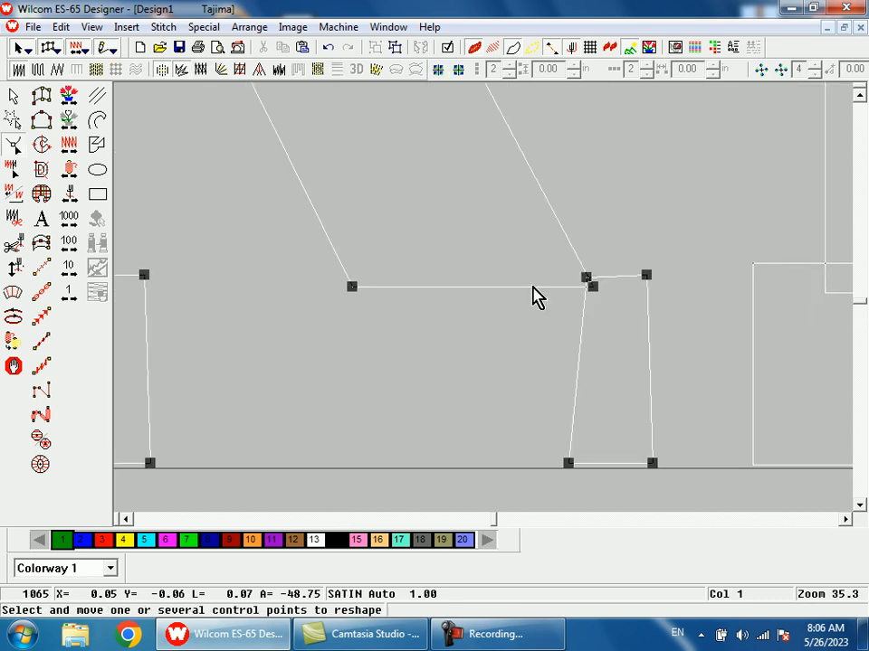
left_click(566, 241)
left_click_drag(594, 292, 587, 280)
left_click_drag(354, 289, 573, 475)
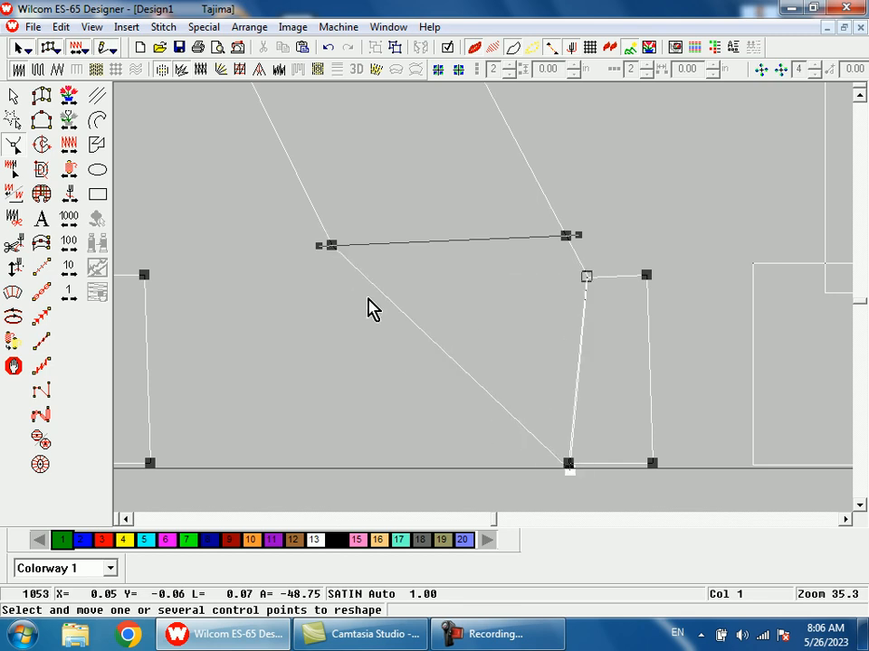
- Move the added point pair so the leg's outer left edge runs down to the baseline and its right edge meets the foot's top
left_click_drag(334, 248, 444, 475)
left_click_drag(565, 239, 579, 277)
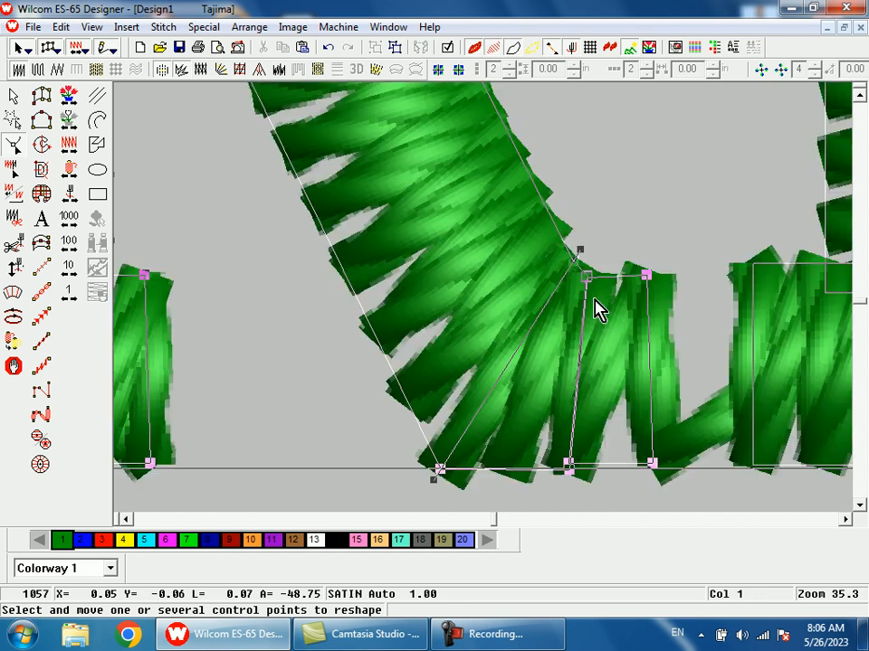
- Examine the stitching of the reshaped R up close and compare it with the other letters of PEOPLE CARE
scroll(594, 299, "down", 2)
key("b")
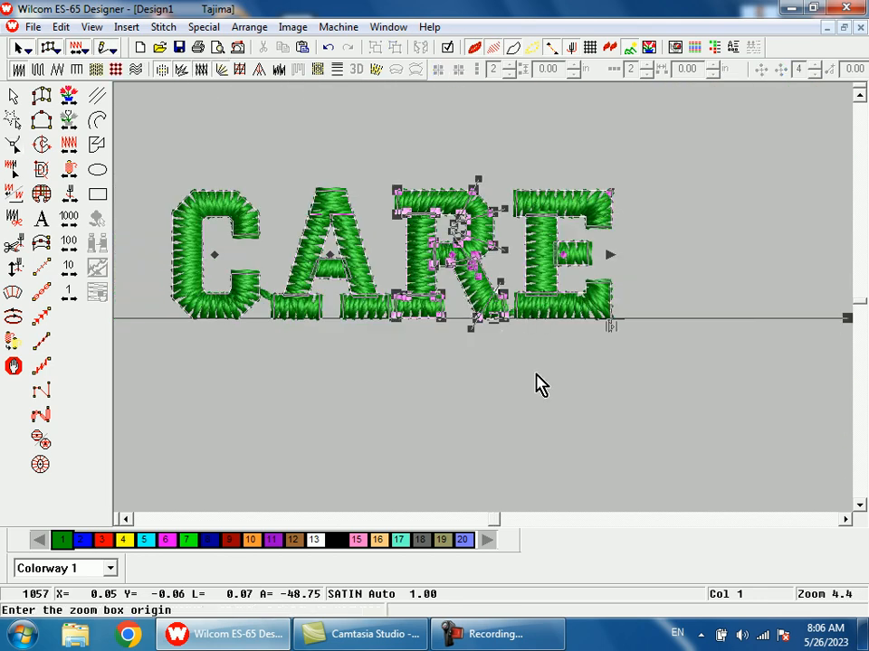
left_click_drag(449, 248, 539, 385)
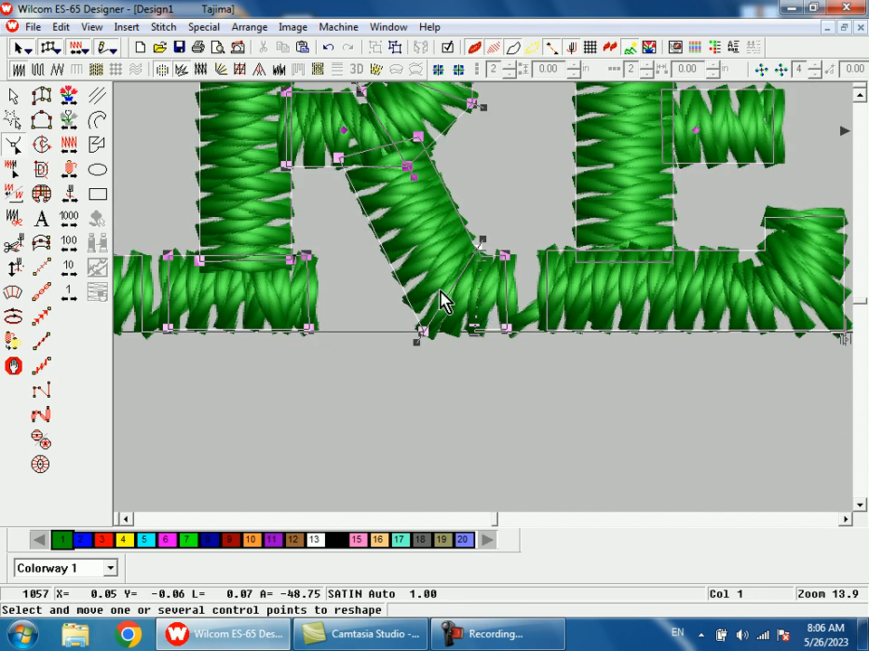
key("shift+z")
key("shift+z")
key("shift+z")
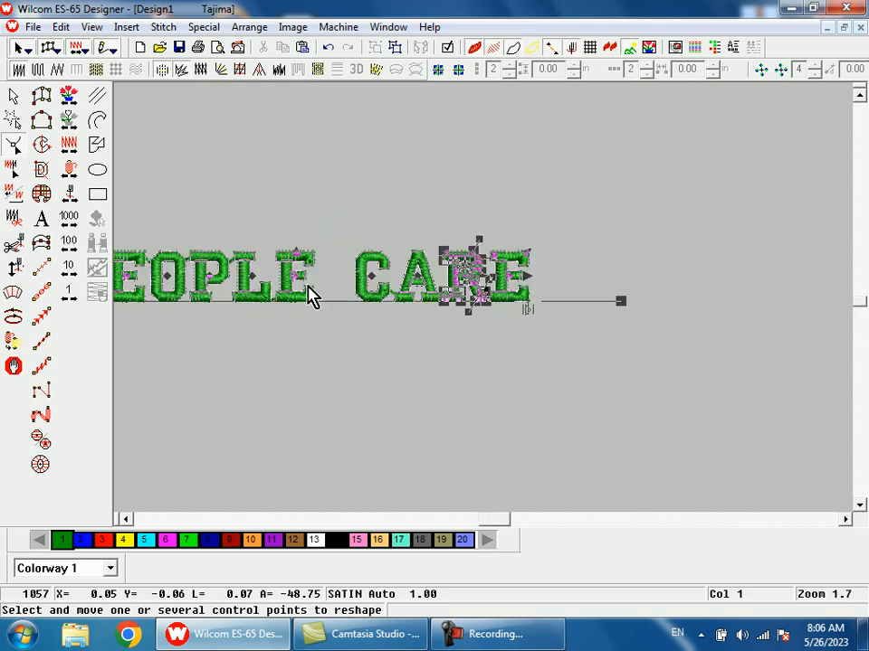
key("shift+z")
key("b")
left_click_drag(344, 264, 411, 375)
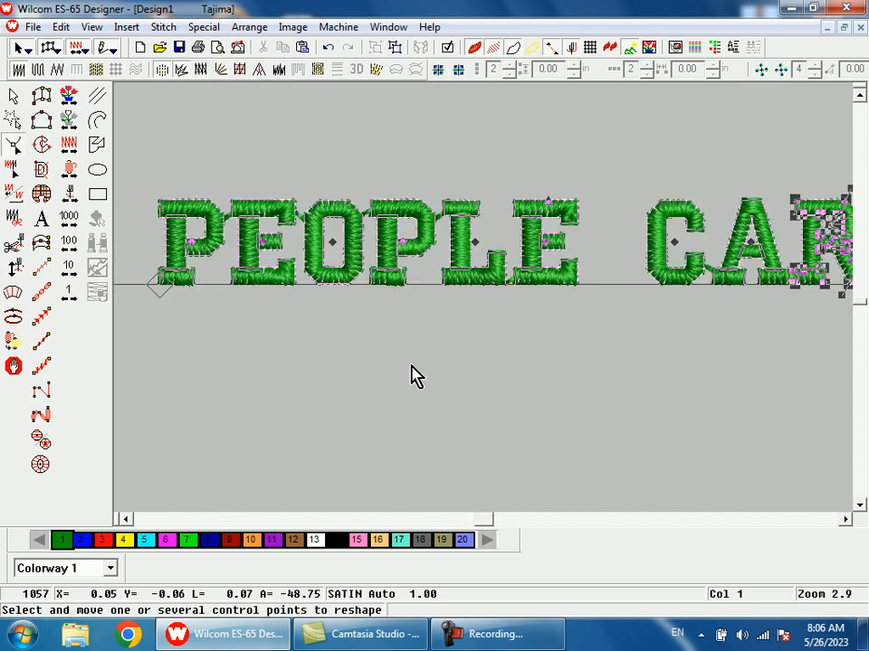
key("shift+z")
key("b")
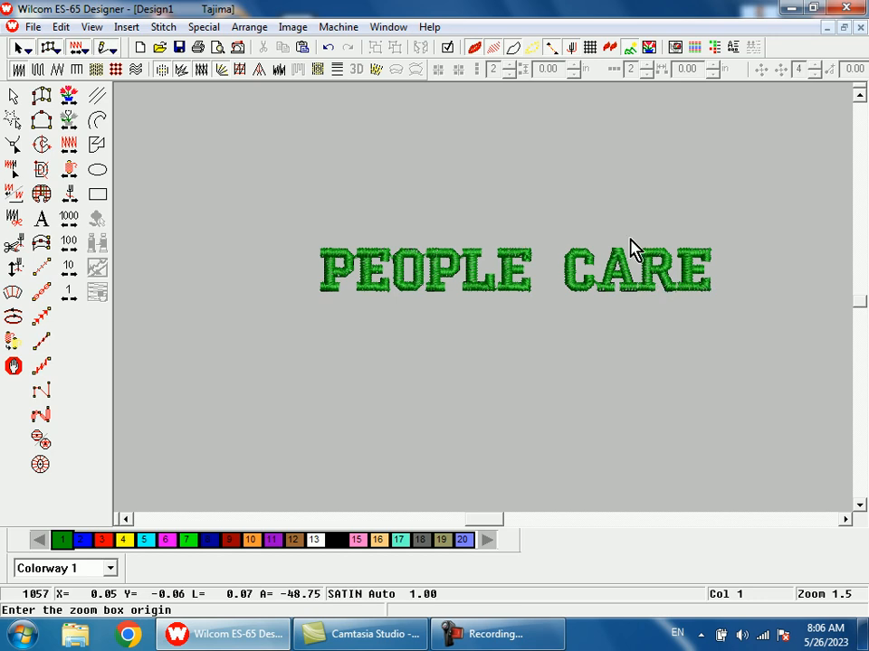
left_click_drag(628, 248, 644, 334)
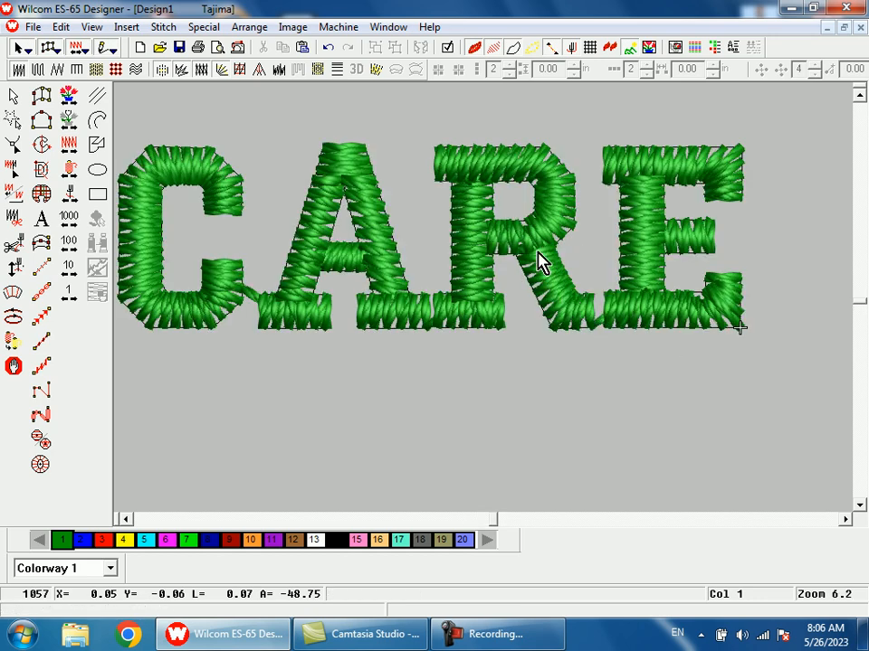
- Try to bow the R's top bar upward by adding and moving a pair of control points, and undo the change
key("ctrl+a")
key("h")
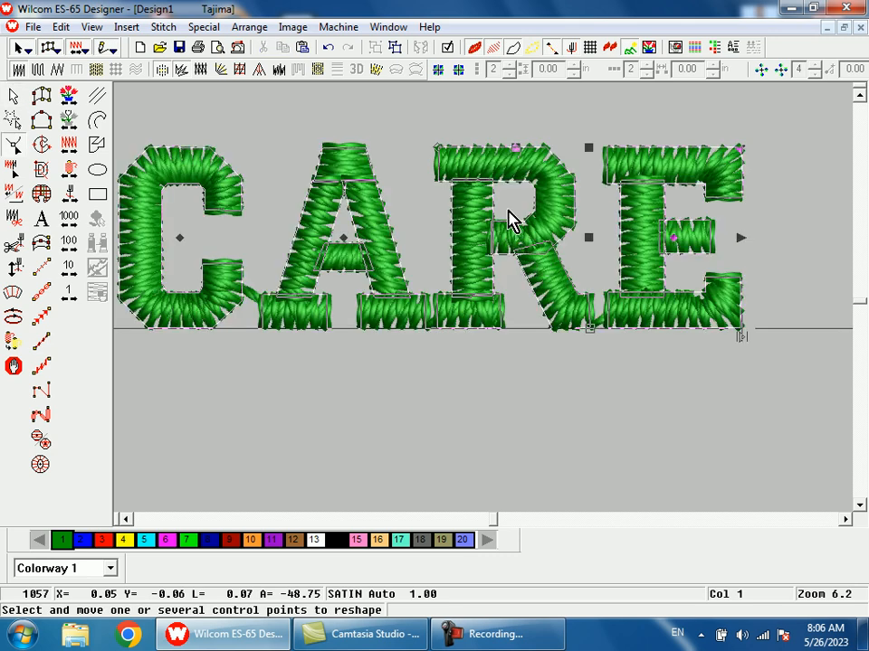
key("shift+z")
key("b")
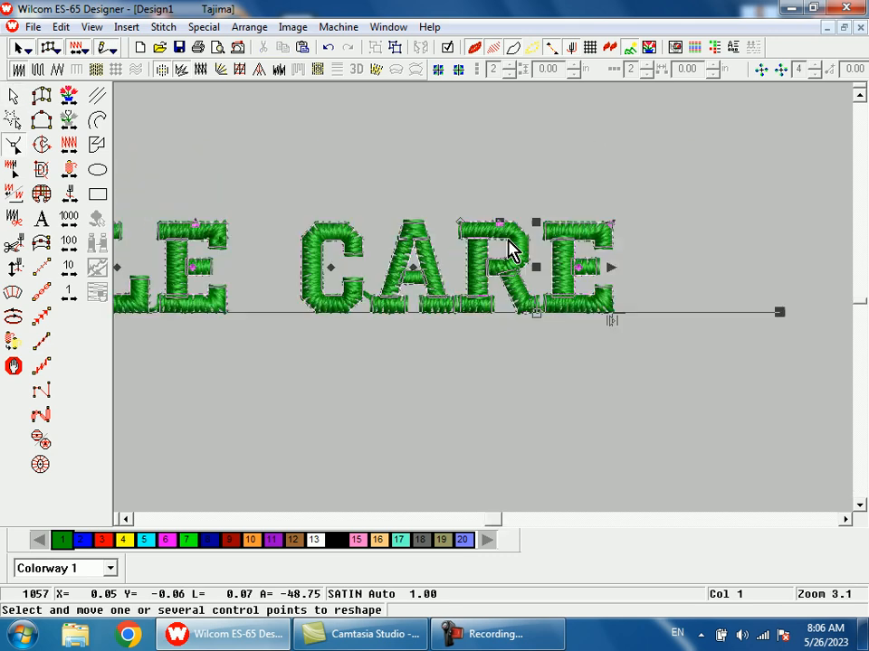
left_click_drag(473, 191, 511, 286)
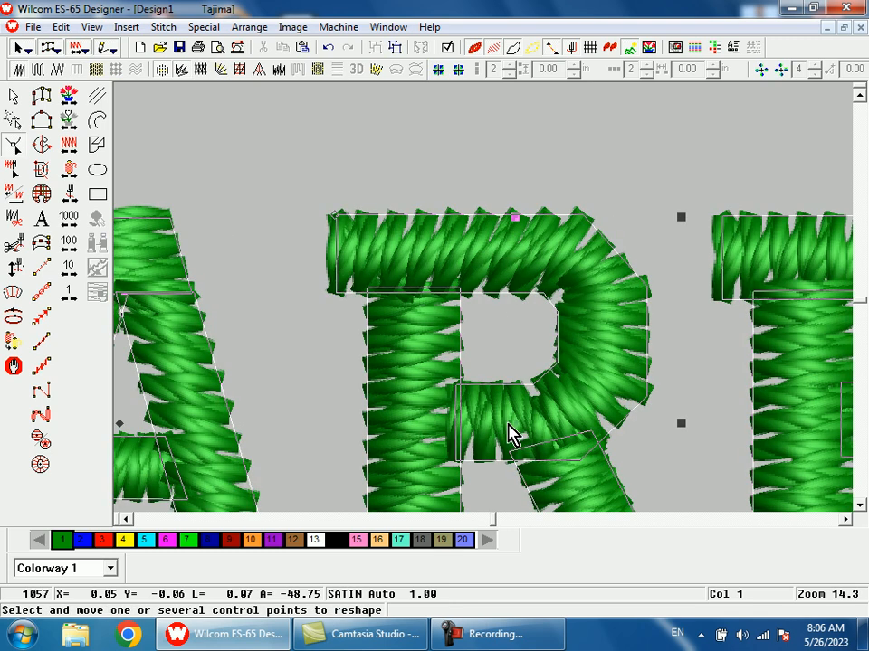
left_click(500, 303)
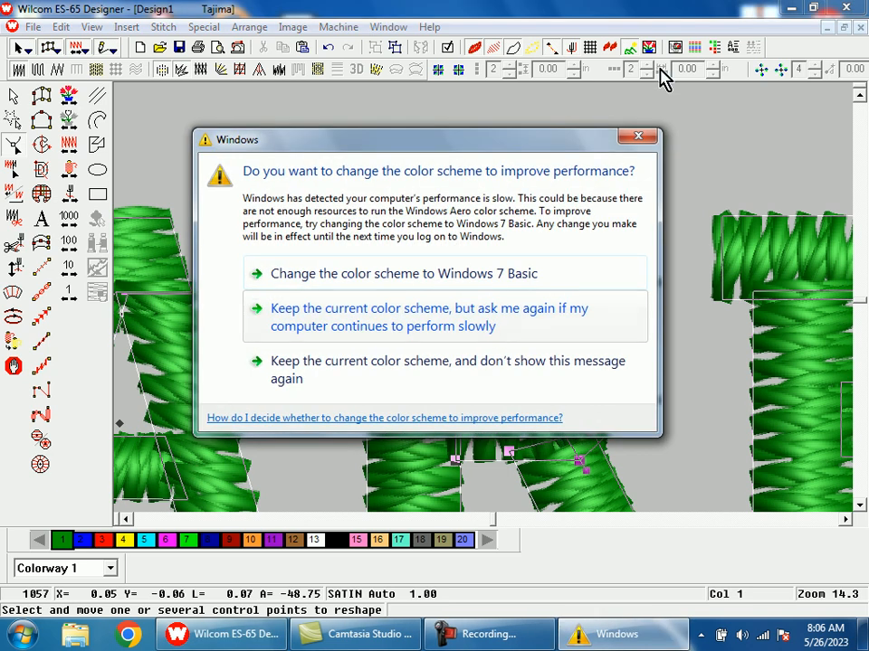
left_click(645, 139)
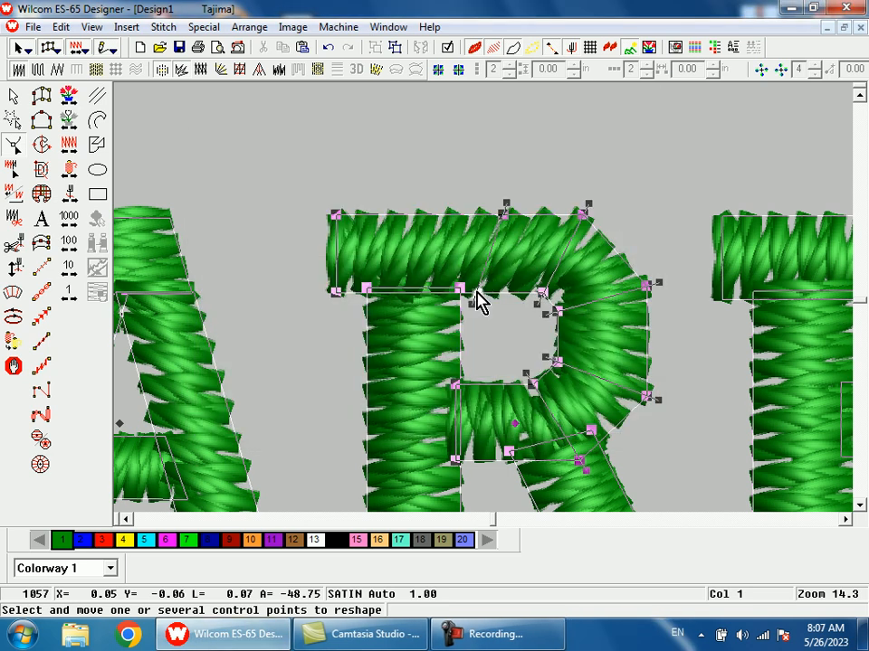
left_click(477, 292)
left_click_drag(502, 214, 472, 185)
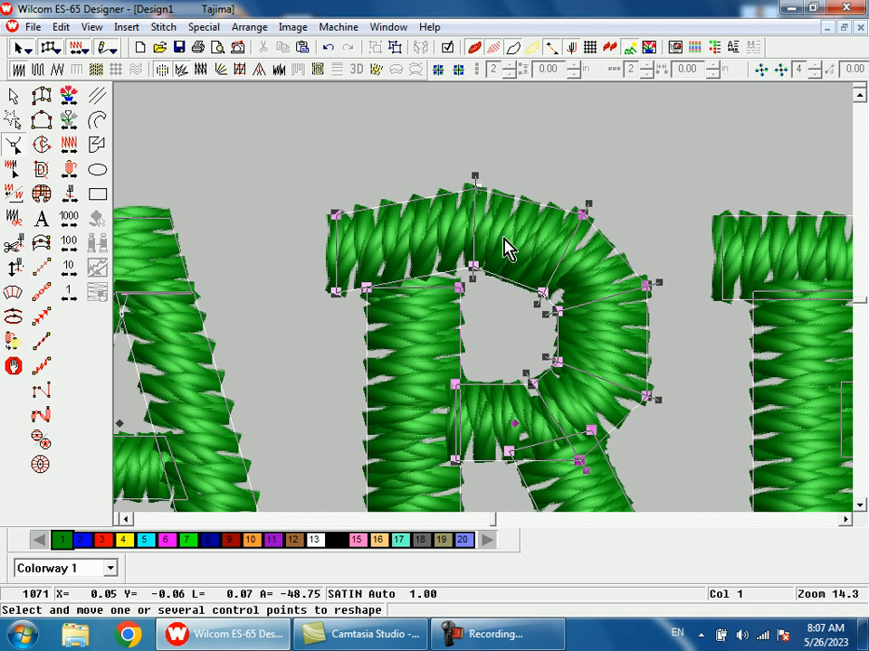
key("ctrl+z")
key("ctrl+z")
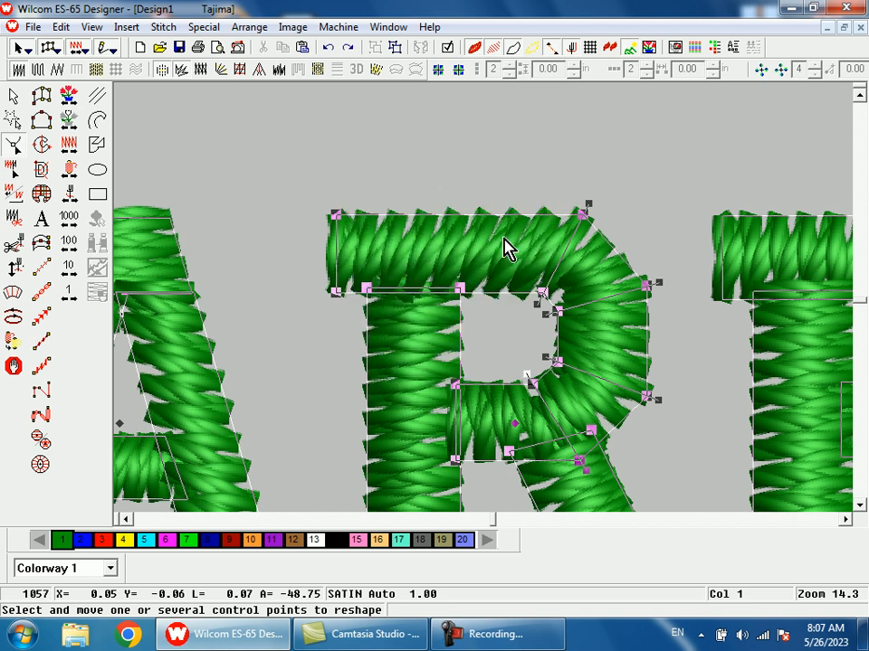
- Select the whole PEOPLE CARE lettering and place a duplicate of it directly below the original
scroll(507, 248, "down", 3)
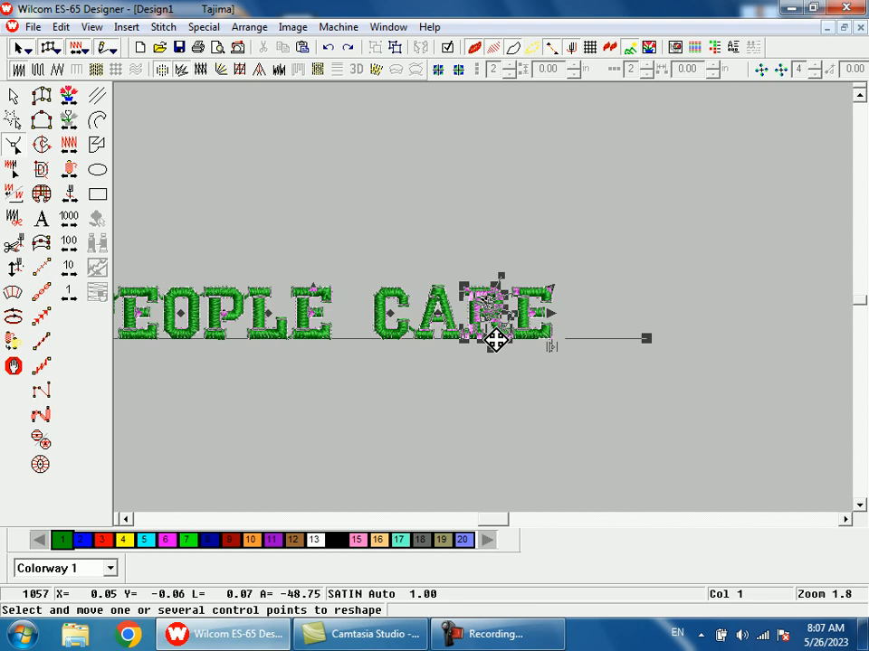
left_click(477, 389)
left_click(441, 333)
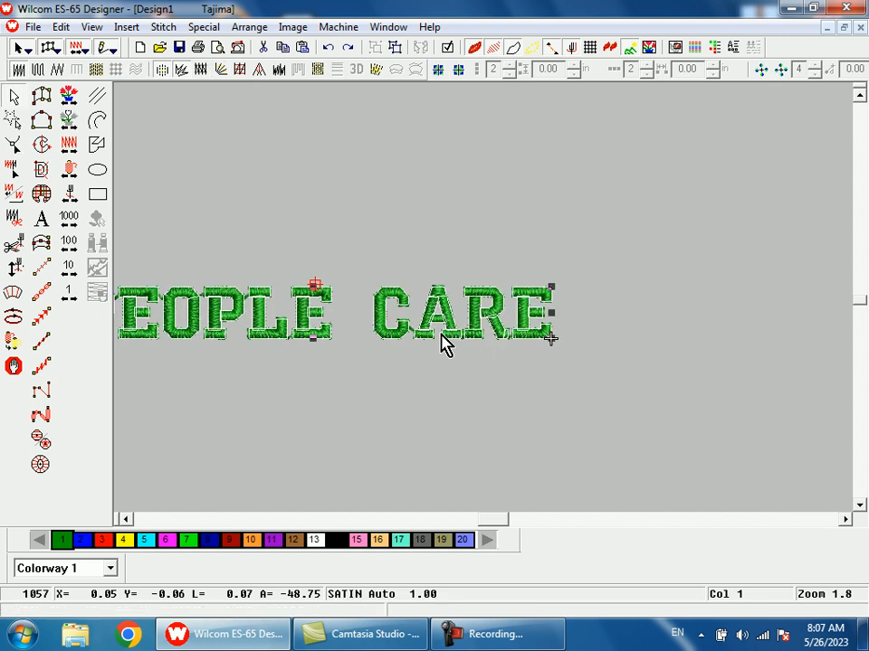
key("shift+z")
key("shift+z")
key("b")
left_click_drag(376, 267, 505, 378)
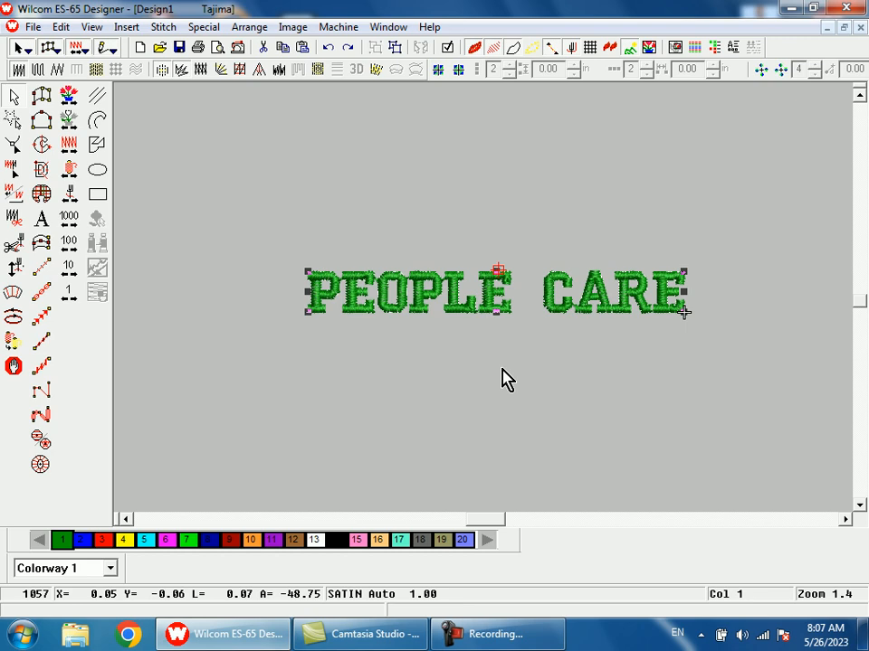
key("ctrl+y")
left_click_drag(479, 290, 484, 360)
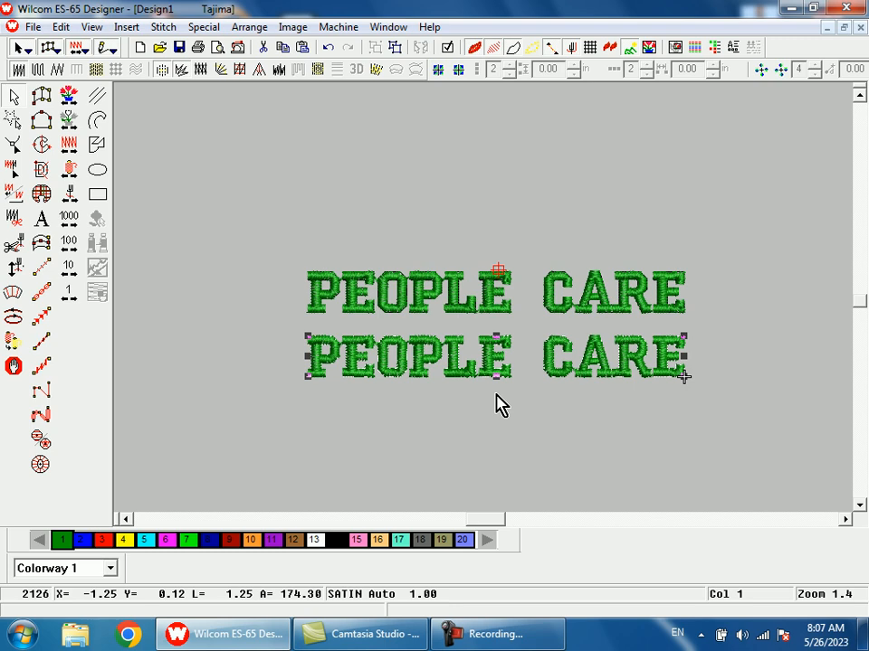
- Change the alphabet of the lower PEOPLE CARE copy to QP TIMESMALL
double_click(497, 389)
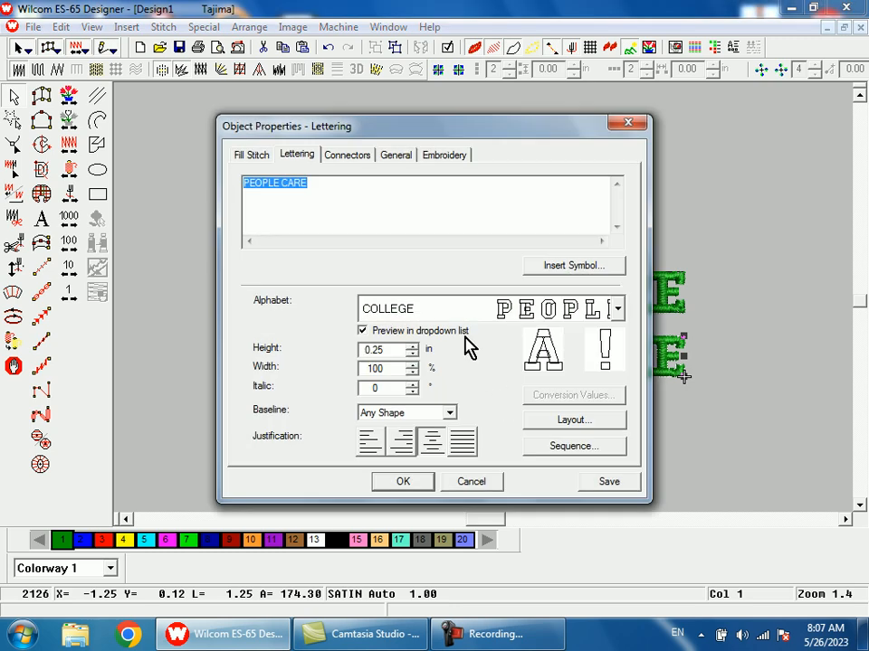
left_click(409, 316)
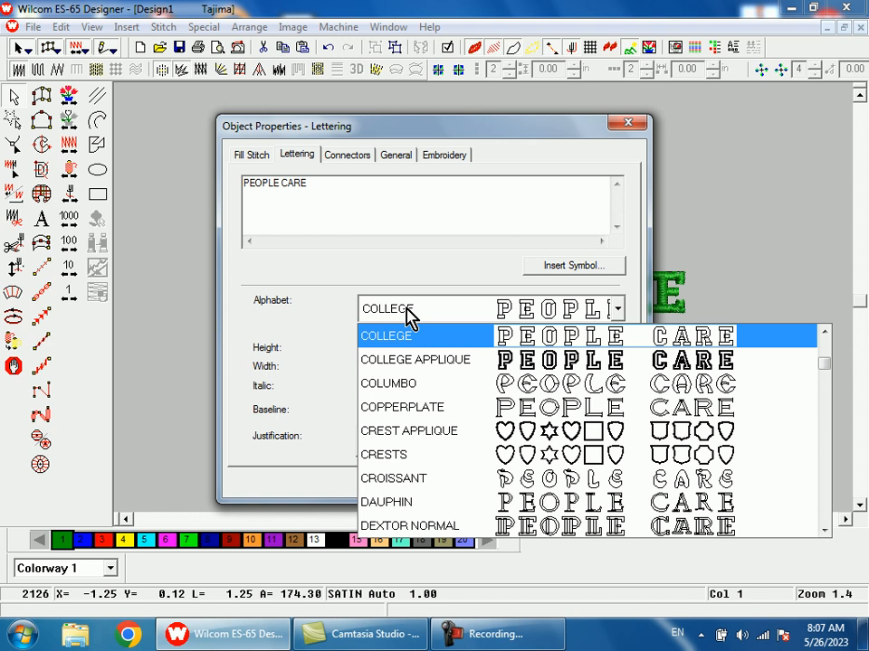
key("q")
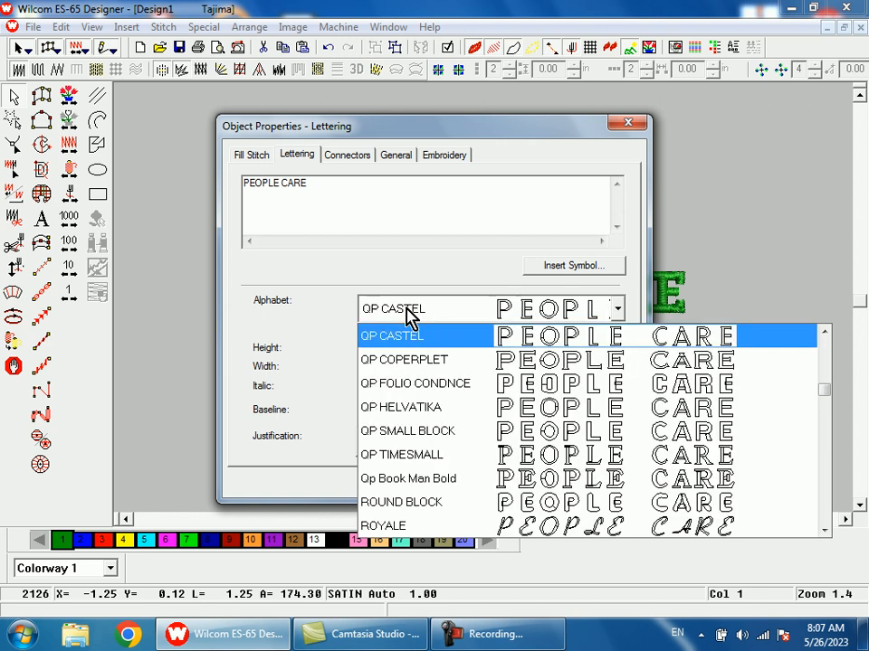
left_click(438, 460)
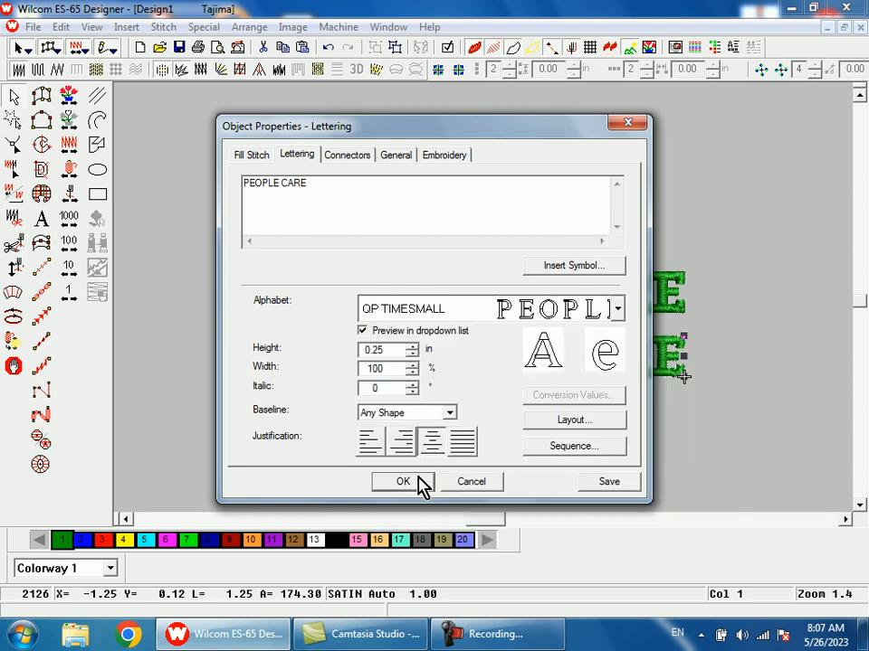
left_click(422, 486)
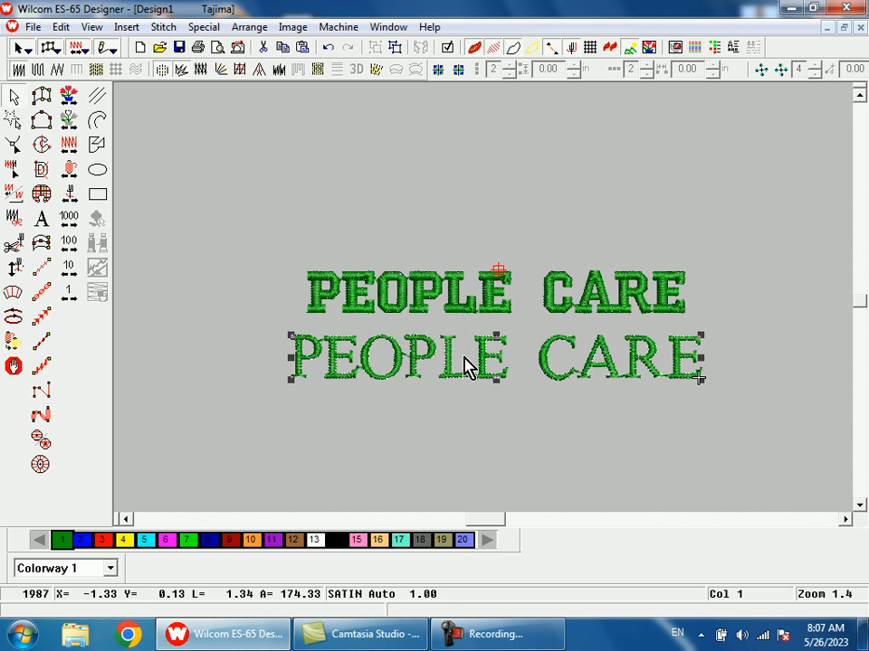
- Examine the QP TIMESMALL lettering up close, both its outlines and its stitching, including the serifs and connections between letters
key("b")
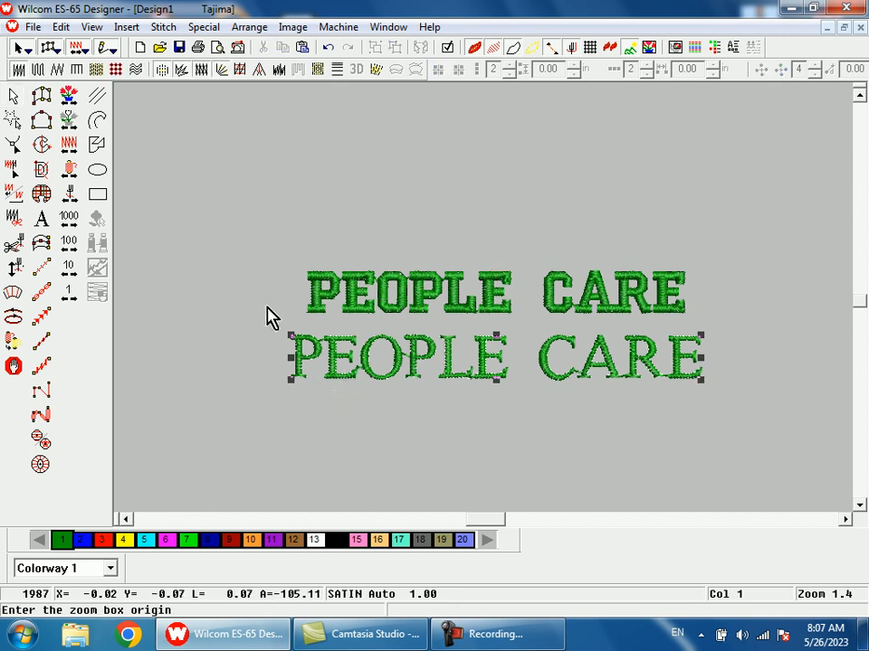
left_click_drag(260, 295, 522, 423)
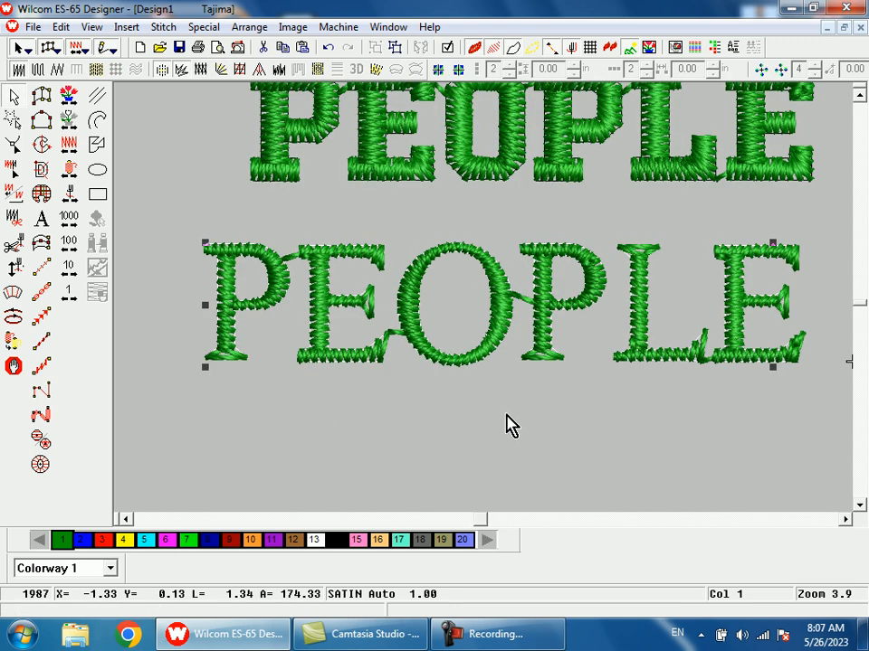
key("s")
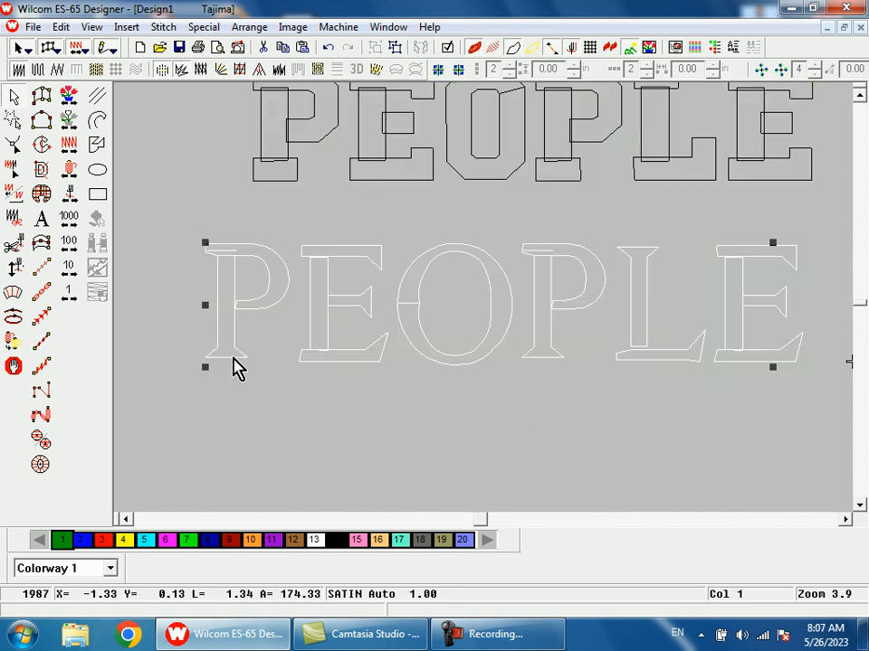
key("s")
key("shift+z")
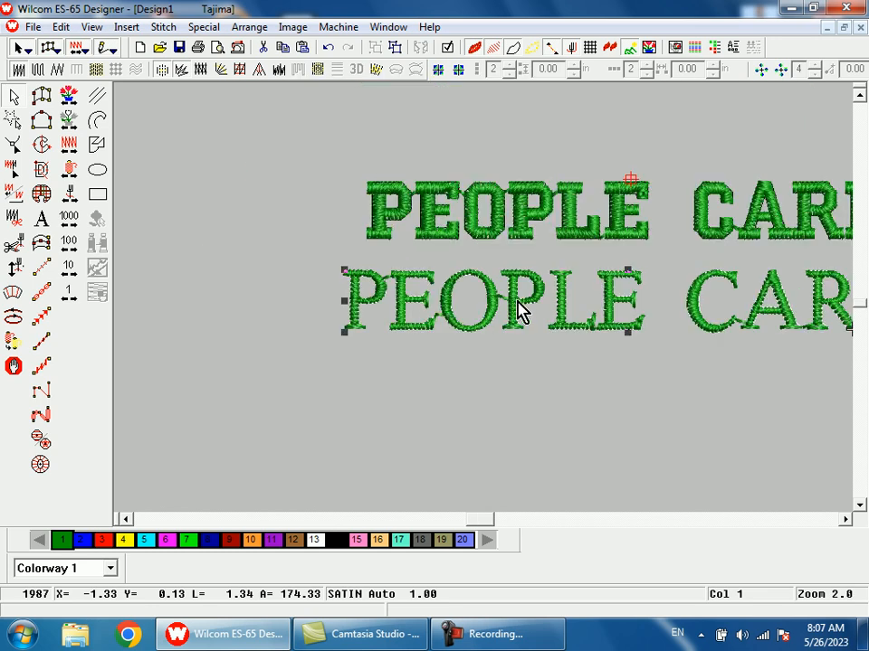
key("shift+z")
left_click_drag(528, 290, 638, 373)
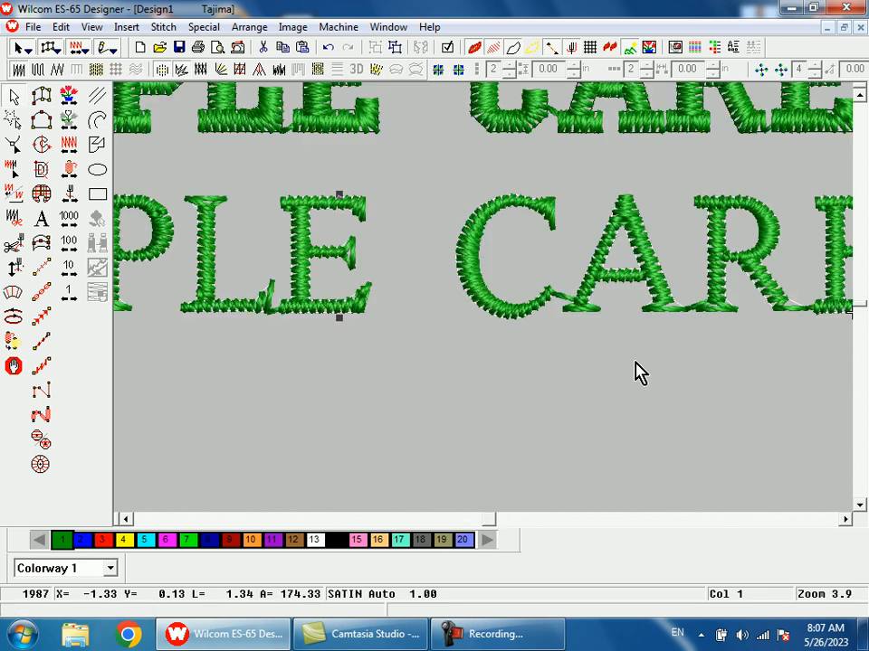
key("shift+z")
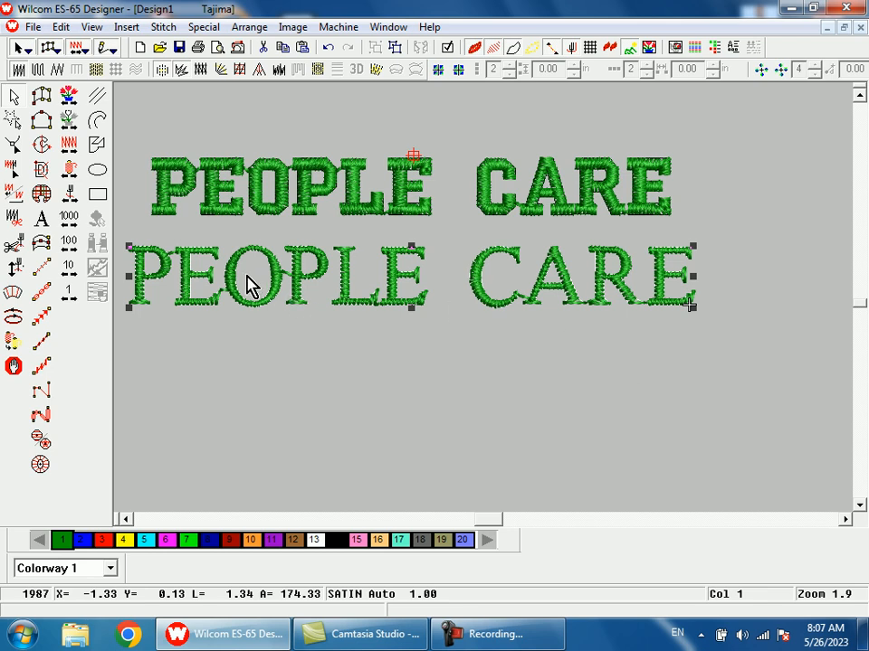
key("z")
left_click_drag(185, 237, 272, 320)
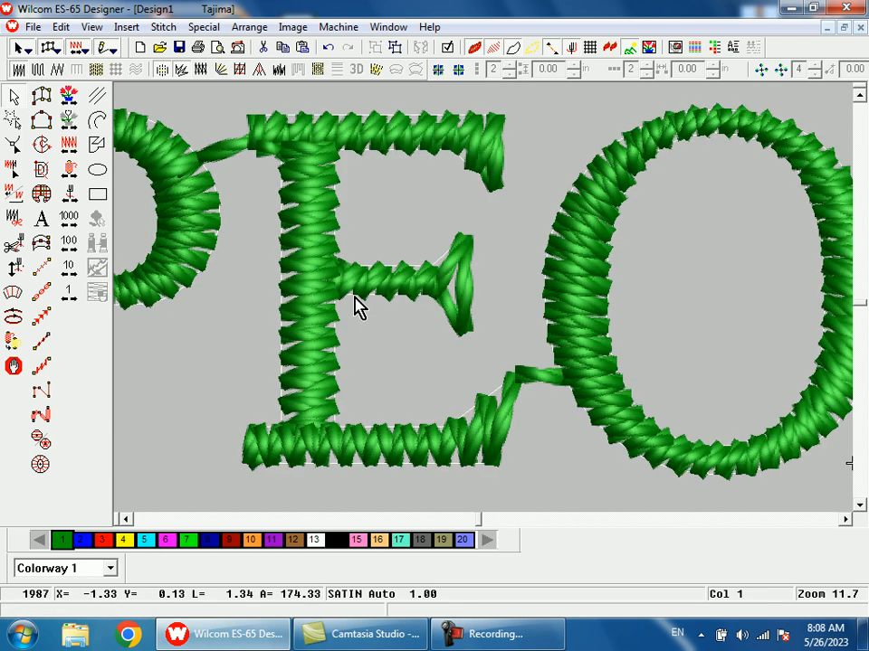
key("h")
- Add a letter M in the COLLEGE alphabet, 0.25 in high, on a baseline below the lower PEOPLE CARE lettering
key("shift+z")
key("shift+z")
key("shift+z")
key("Escape")
key("a")
left_click_drag(455, 130, 579, 389)
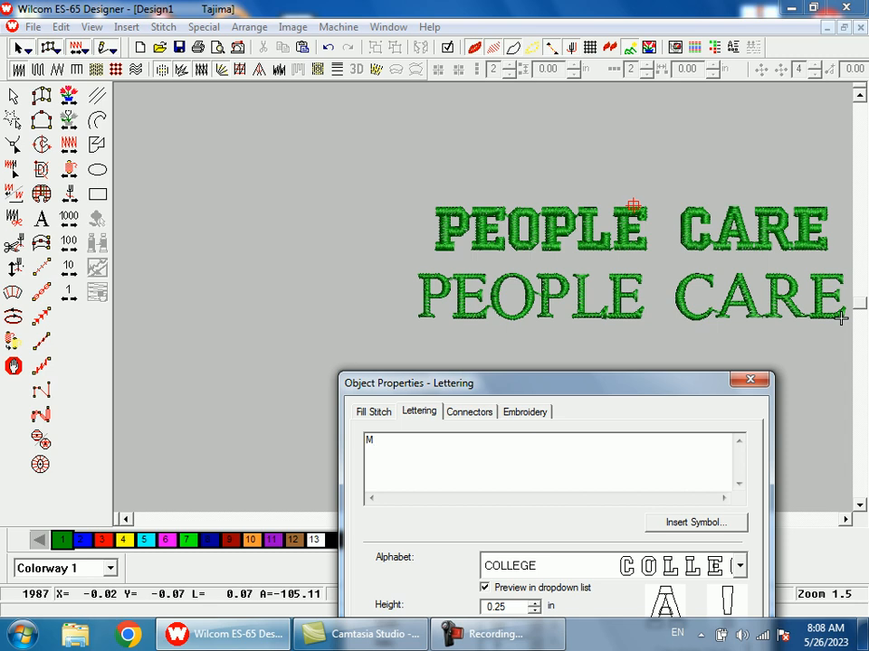
left_click_drag(612, 389, 569, 172)
left_click(484, 521)
left_click(555, 426)
left_click(615, 426)
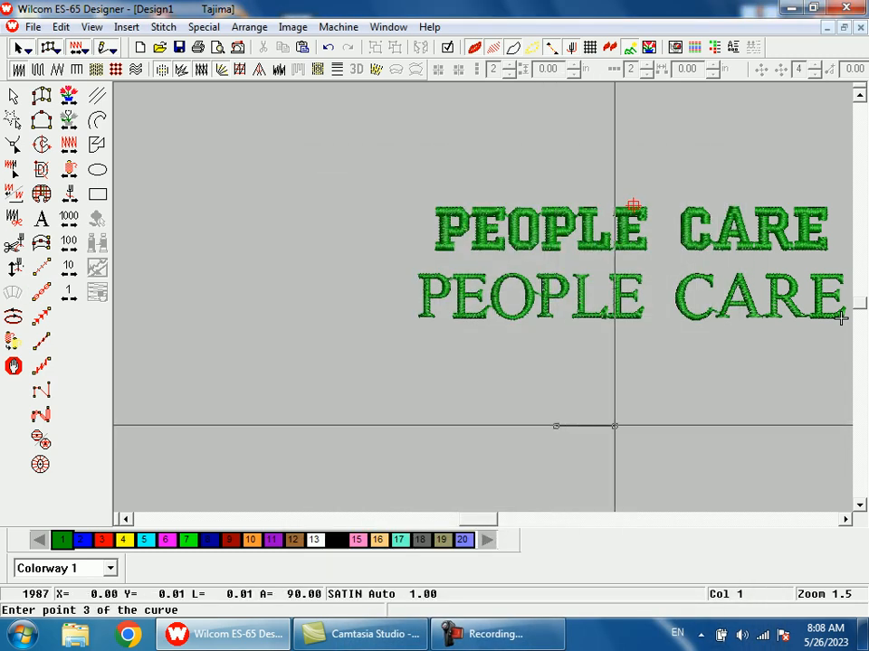
key("Return")
- Change the alphabet of the new letter M to QP TIMESMALL
left_click(14, 95)
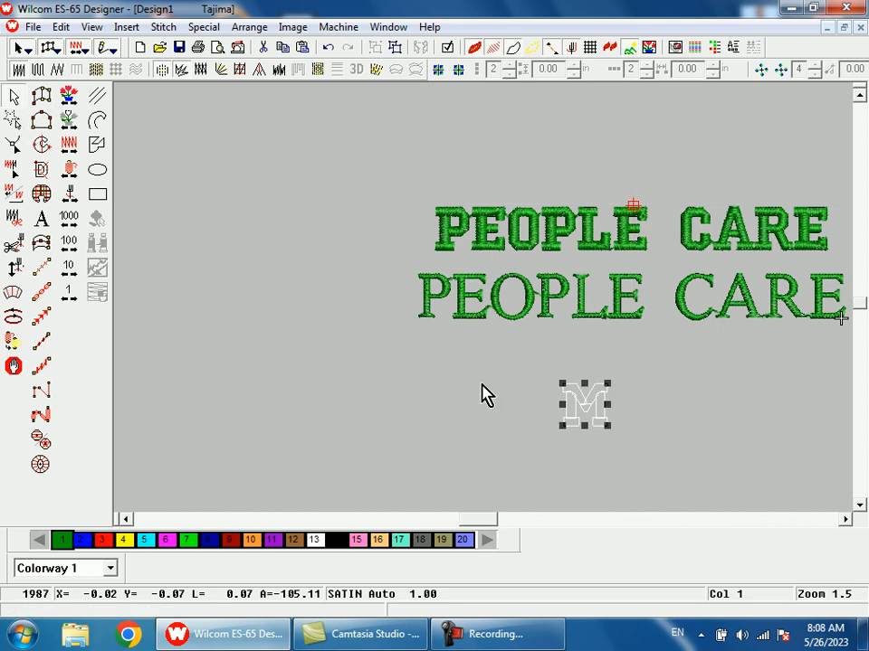
key("alt+Return")
left_click(410, 309)
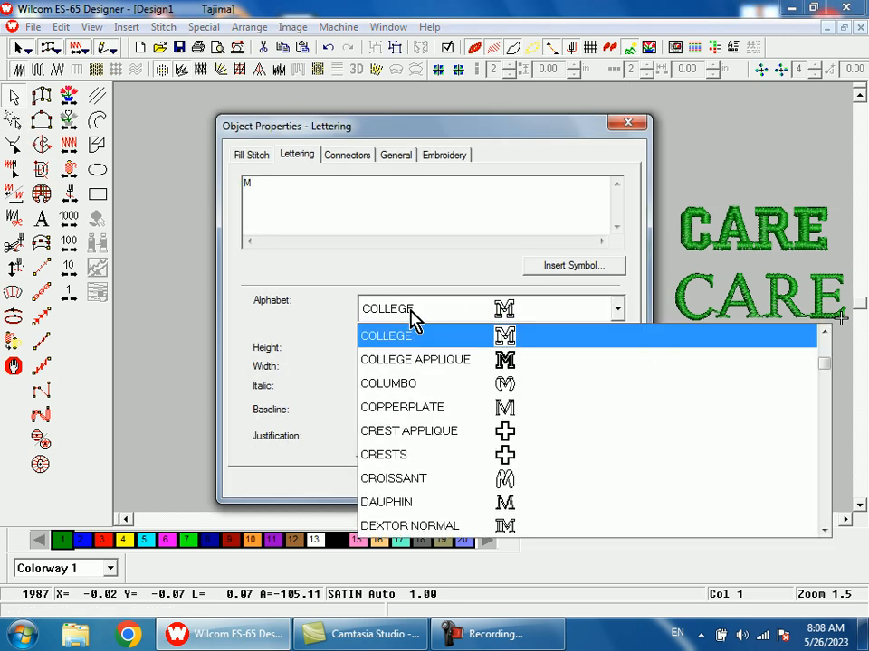
key("q")
left_click(431, 455)
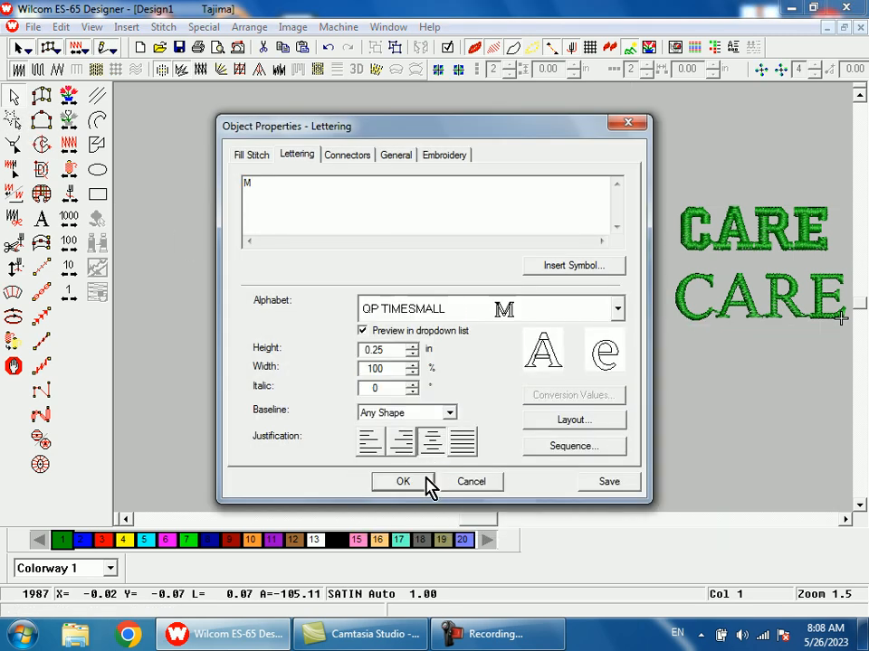
left_click(487, 480)
- Examine the M's stitching up close, especially the serifs and the joints between its stems and diagonals
key("b")
left_click_drag(545, 354, 628, 469)
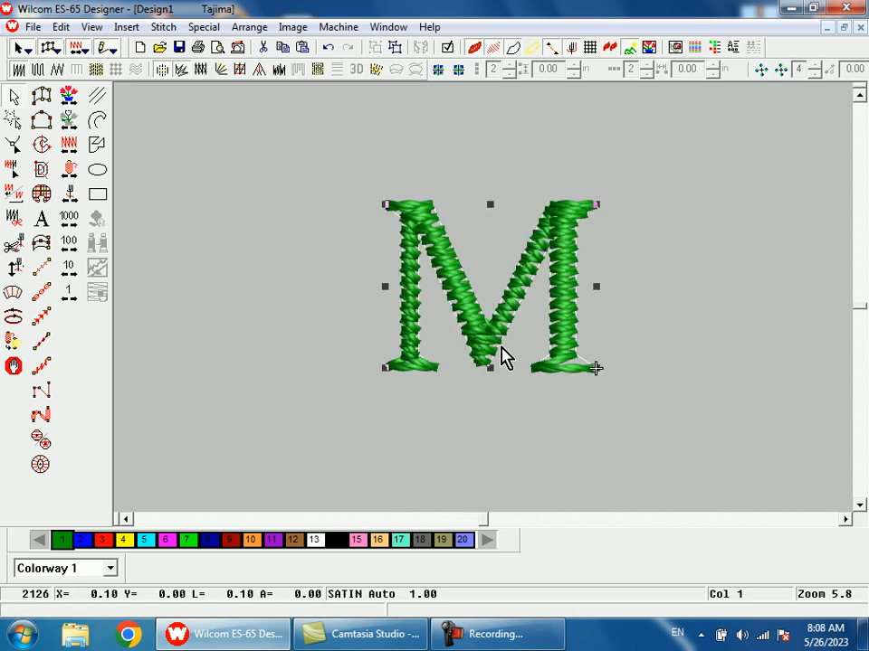
key("shift+z")
key("b")
left_click_drag(438, 230, 525, 392)
key("shift+z")
key("shift+z")
left_click_drag(485, 270, 523, 233)
key("shift+z")
key("b")
left_click_drag(476, 206, 523, 298)
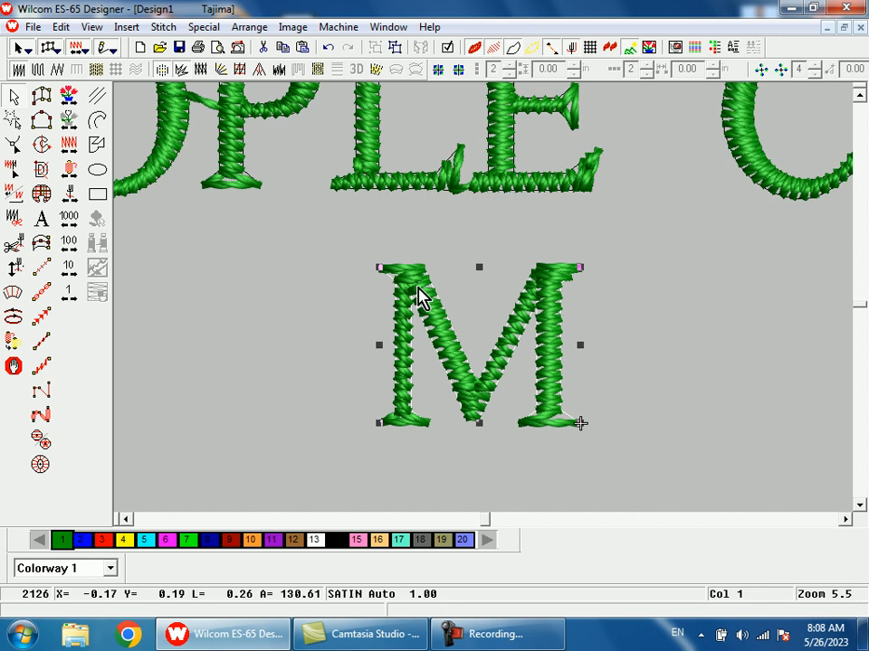
key("Escape")
key("s")
key("s")
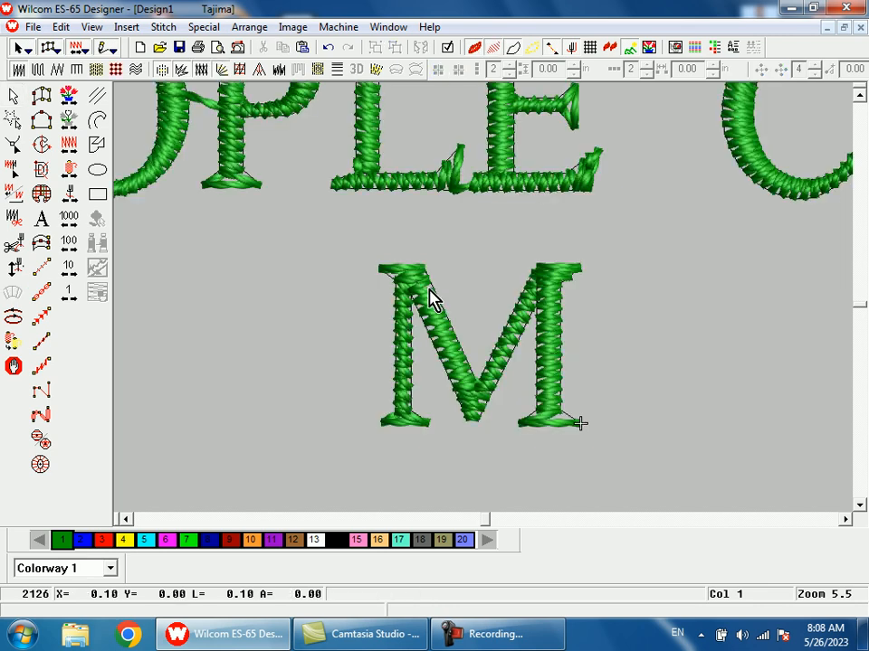
- Reshape the M's upper-left corner, moving the serif's outer point and the left diagonal's inner point onto the left stem's outer edge
left_click(432, 298)
key("h")
key("b")
left_click_drag(368, 228, 513, 425)
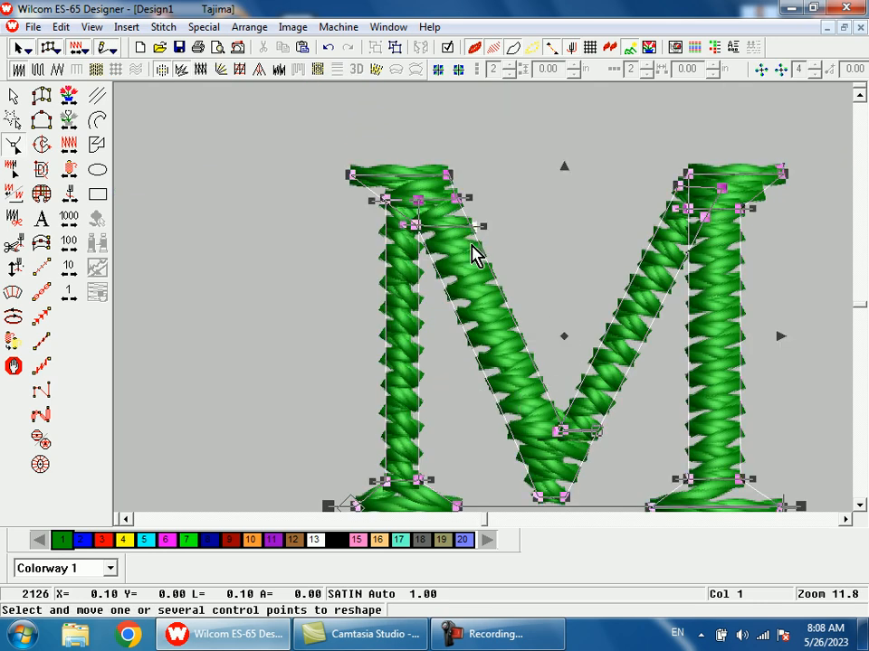
key("shift+z")
key("shift+z")
key("b")
left_click_drag(459, 242, 472, 293)
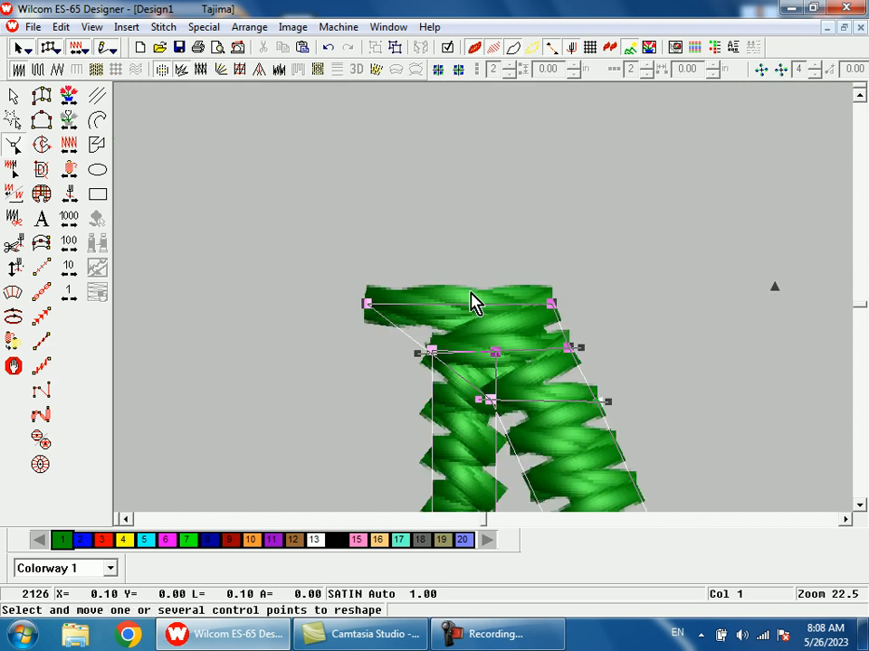
key("s")
left_click_drag(370, 305, 448, 301)
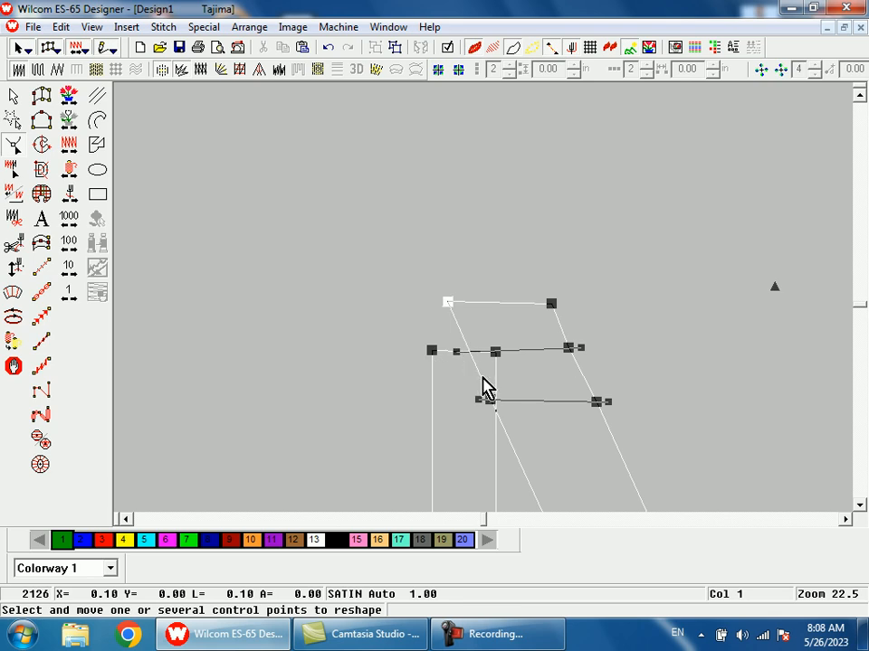
left_click_drag(489, 402, 425, 399)
left_click_drag(440, 303, 430, 300)
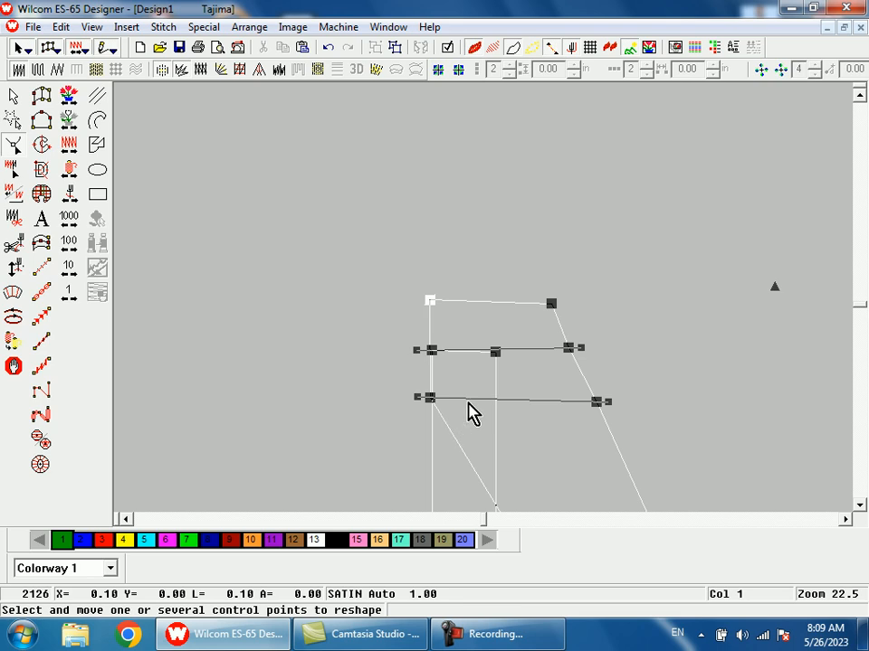
- Delete the upper control point on the left diagonal's outer edge, and add an inner-edge point placed against the left stem's inner side
scroll(491, 390, "down", 2)
left_click(567, 247)
key("Delete")
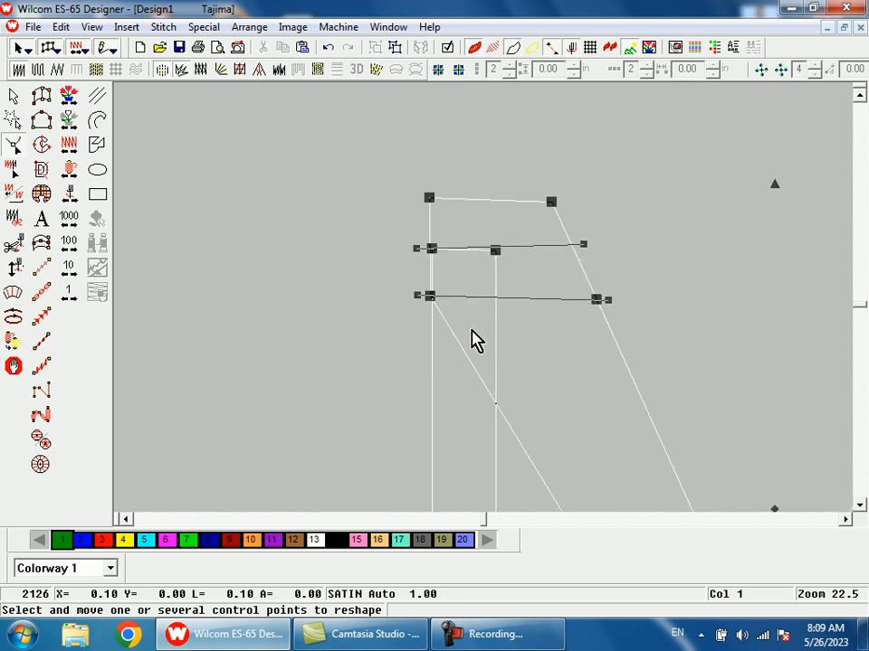
left_click(455, 340)
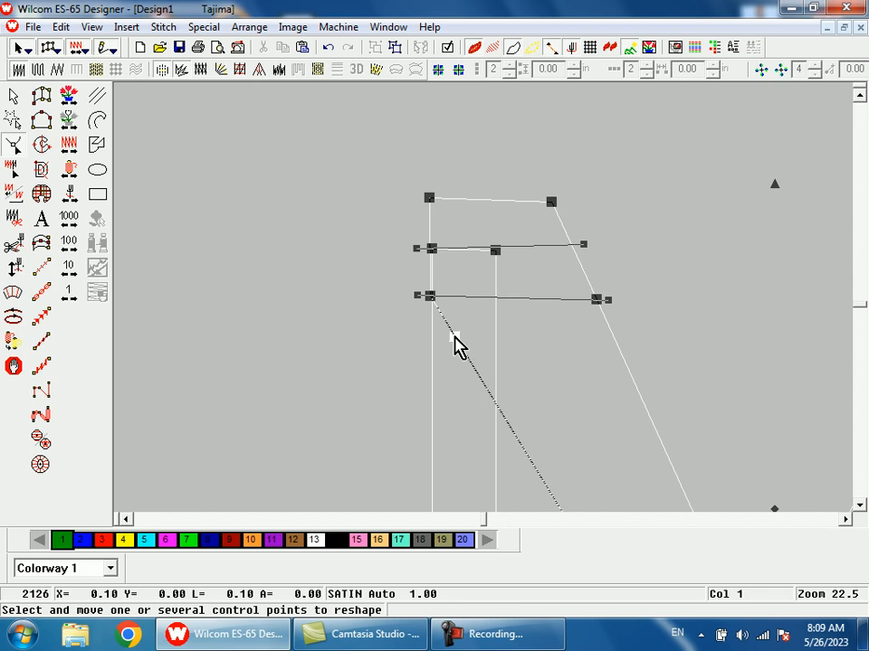
left_click_drag(455, 339, 497, 295)
- Examine the reshaped corner's stitching up close and compare the M with the PEOPLE CARE lettering above it
key("shift+z")
key("shift+z")
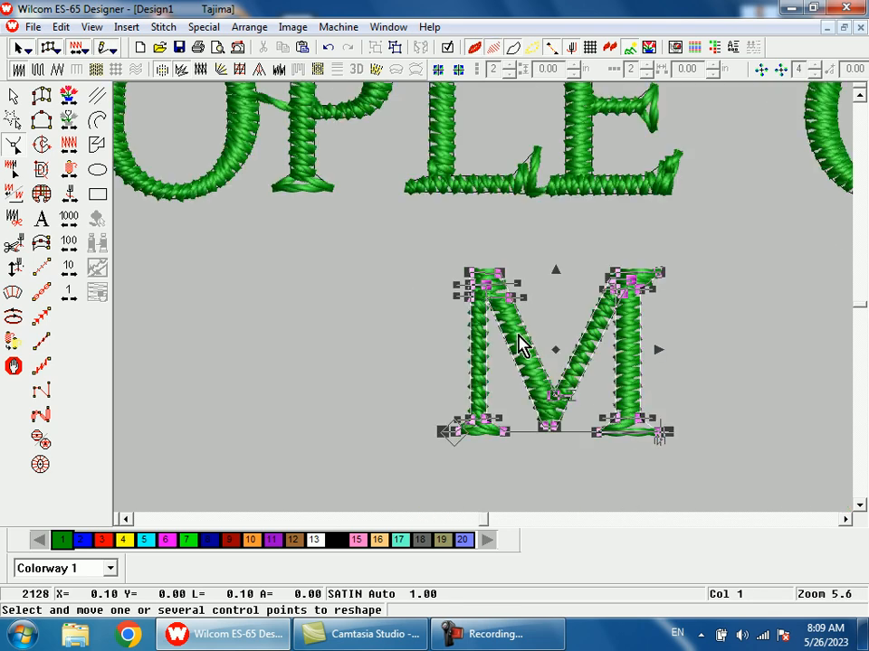
key("b")
left_click_drag(461, 225, 665, 437)
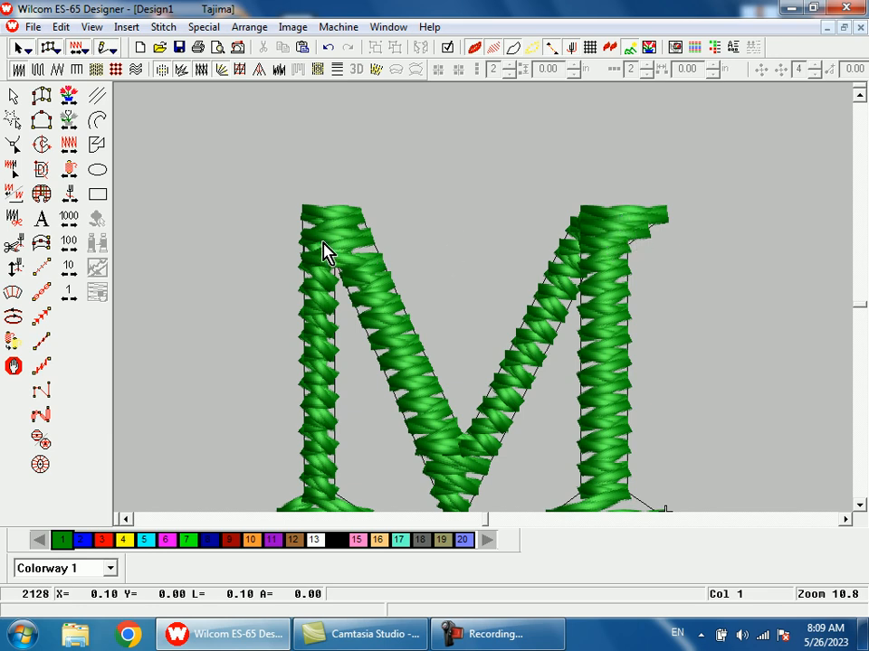
key("shift+z")
key("shift+z")
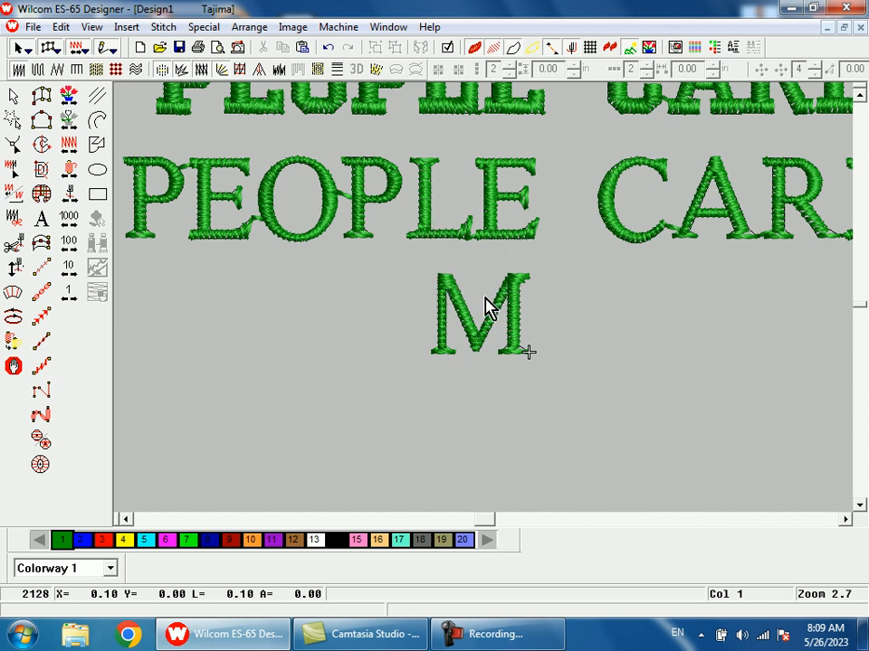
key("shift+z")
key("b")
left_click_drag(401, 217, 543, 360)
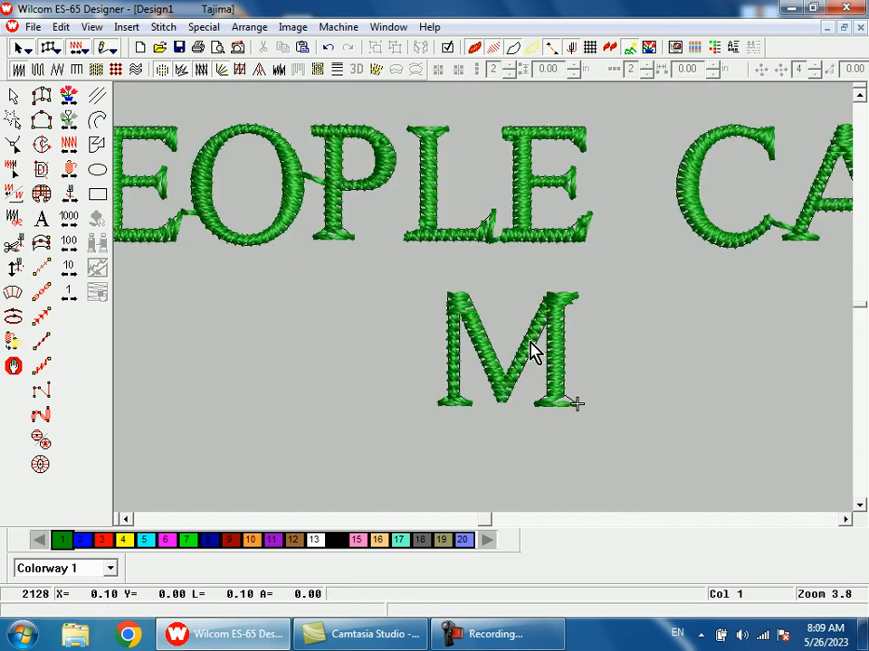
- Display the M's control points and inspect both upper corners and the remaining serifs alongside the whole design
left_click(533, 359)
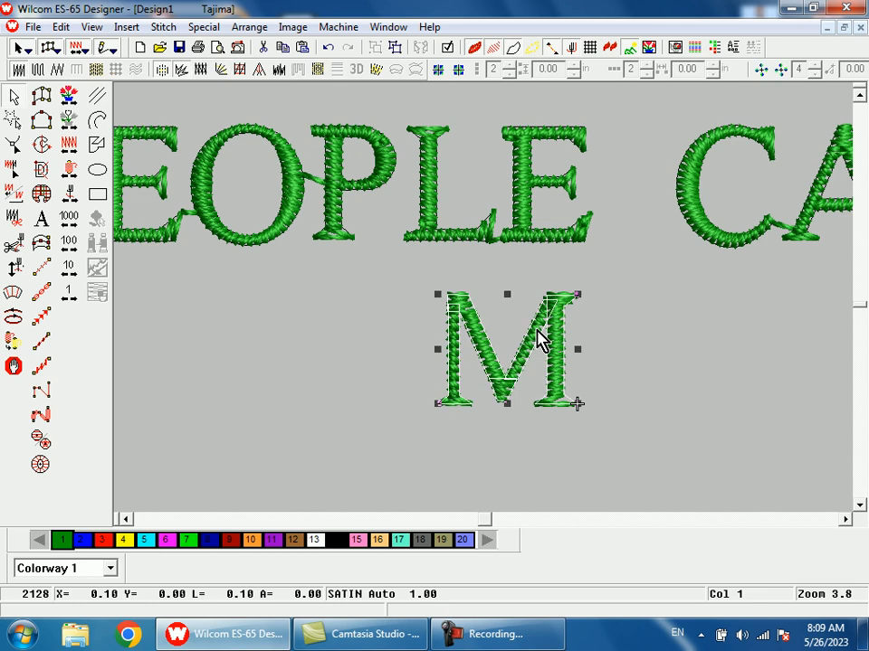
key("h")
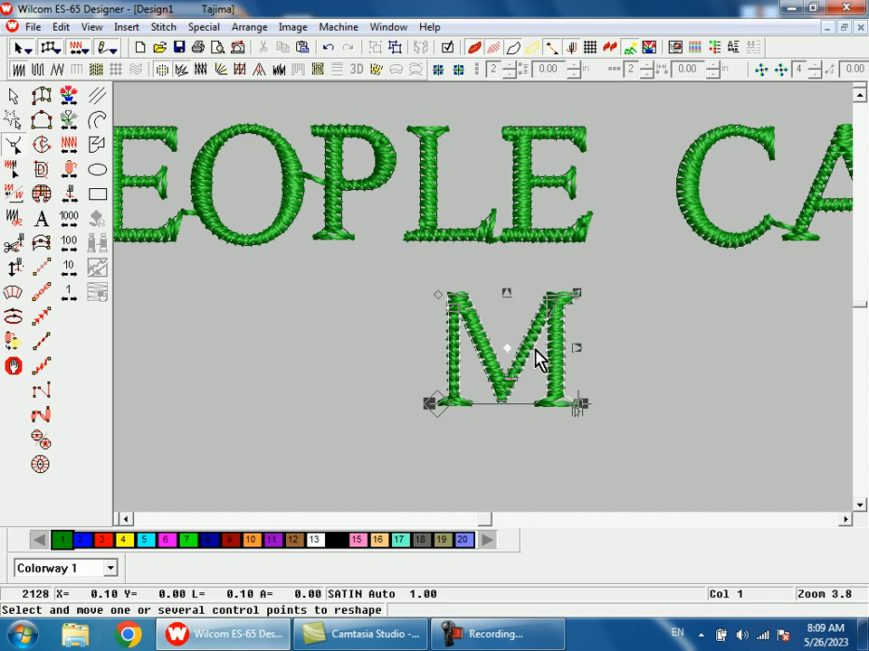
left_click(536, 357)
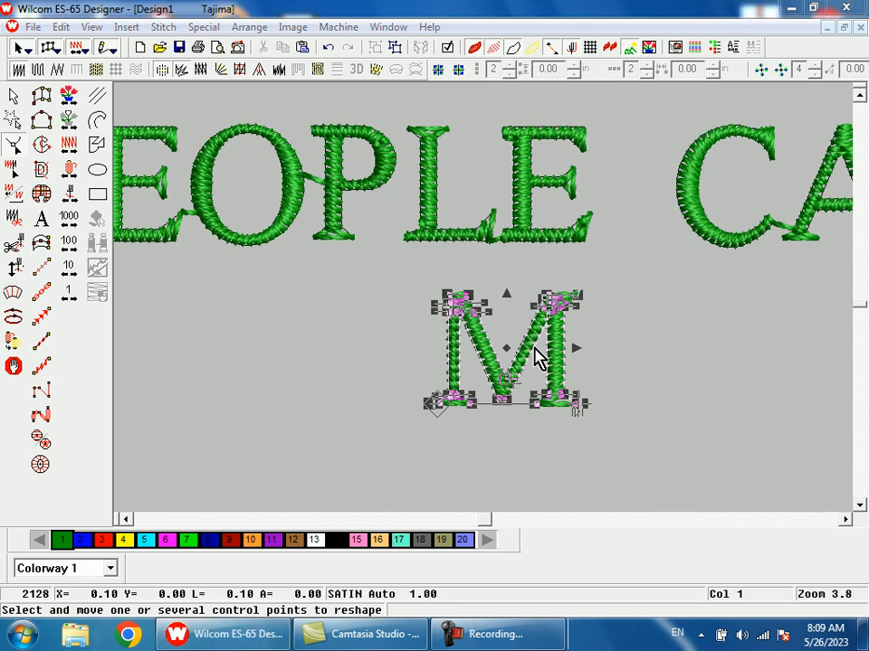
left_click(632, 142)
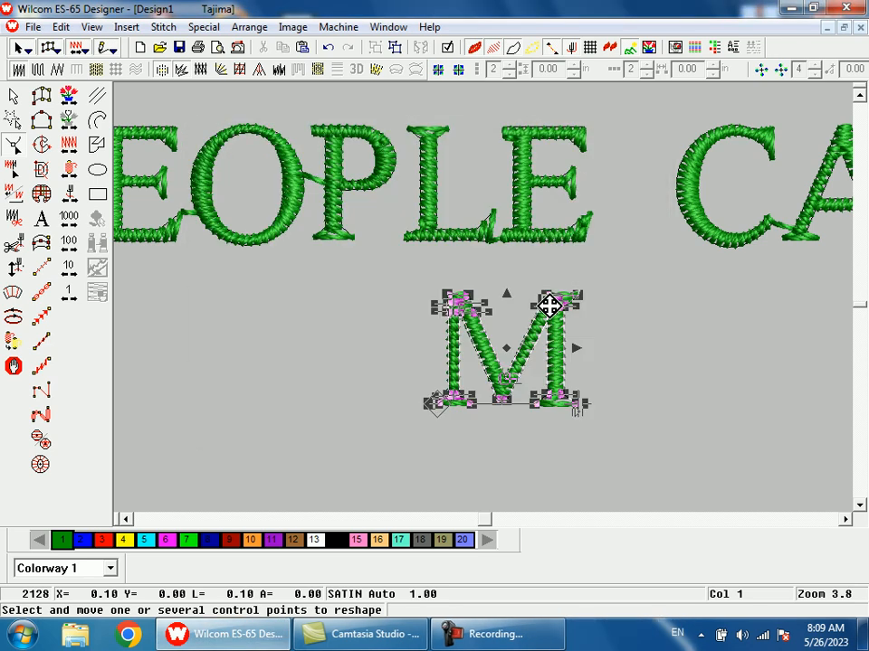
key("b")
left_click_drag(409, 272, 588, 432)
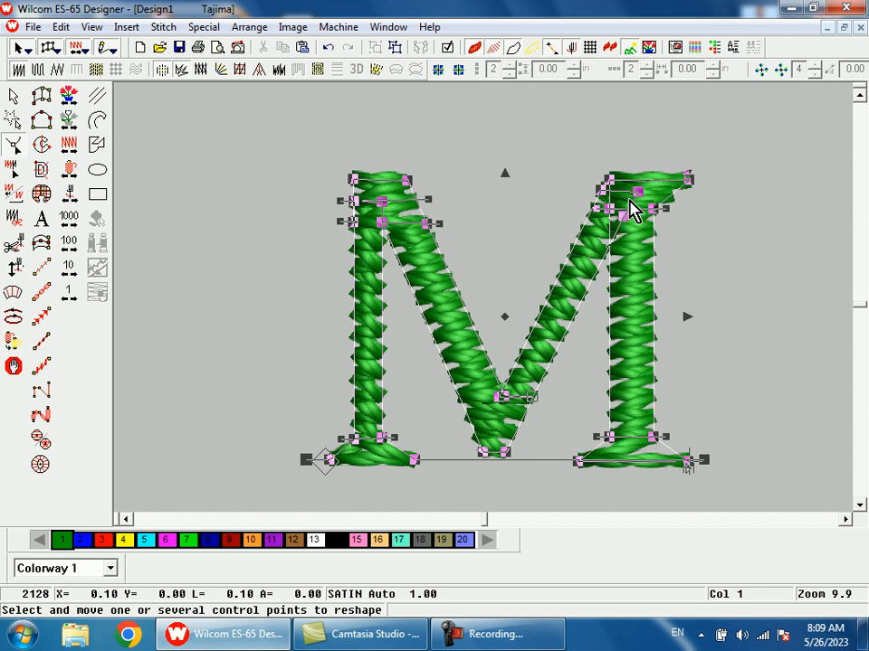
key("Escape")
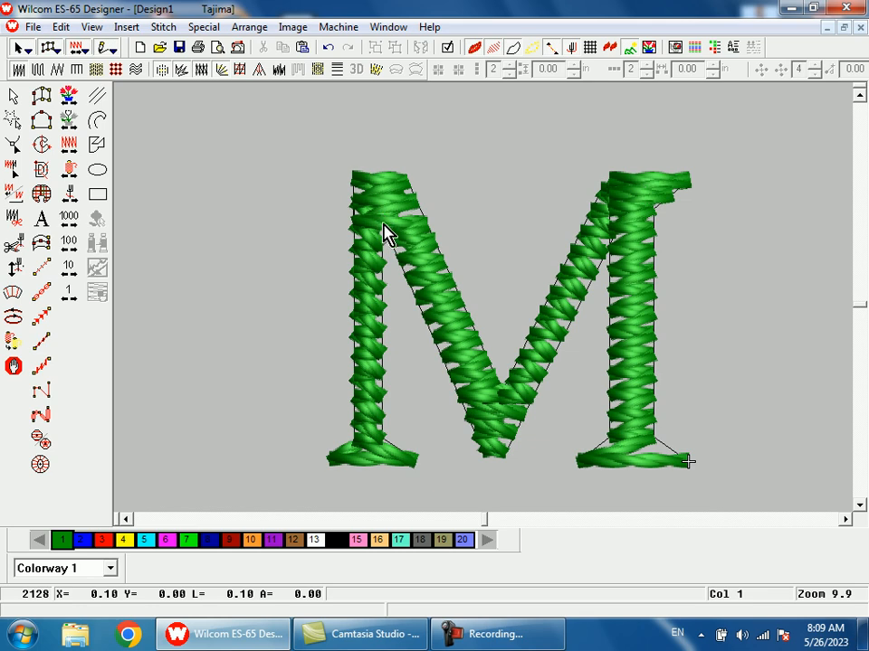
key("shift+z")
key("shift+z")
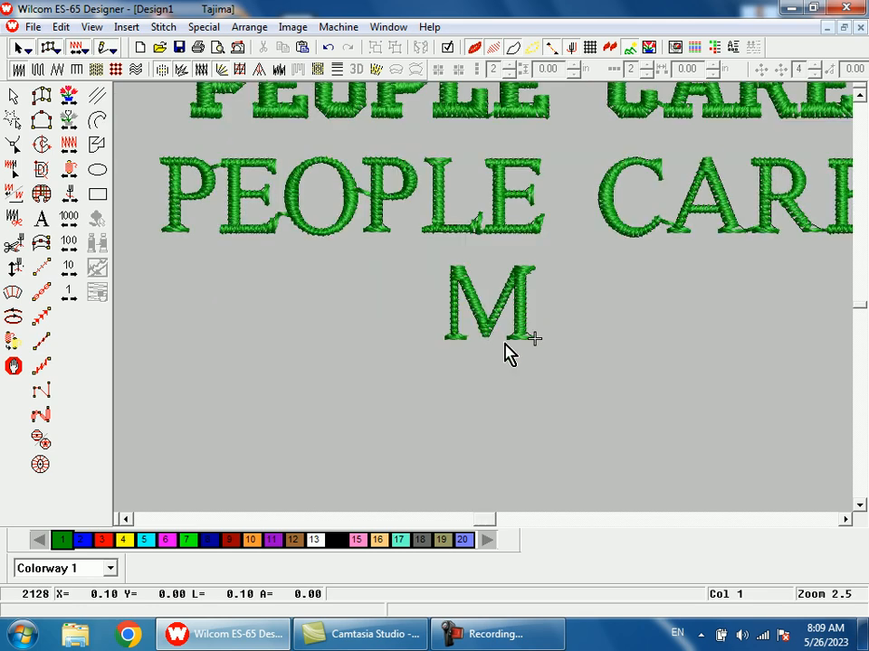
key("1")
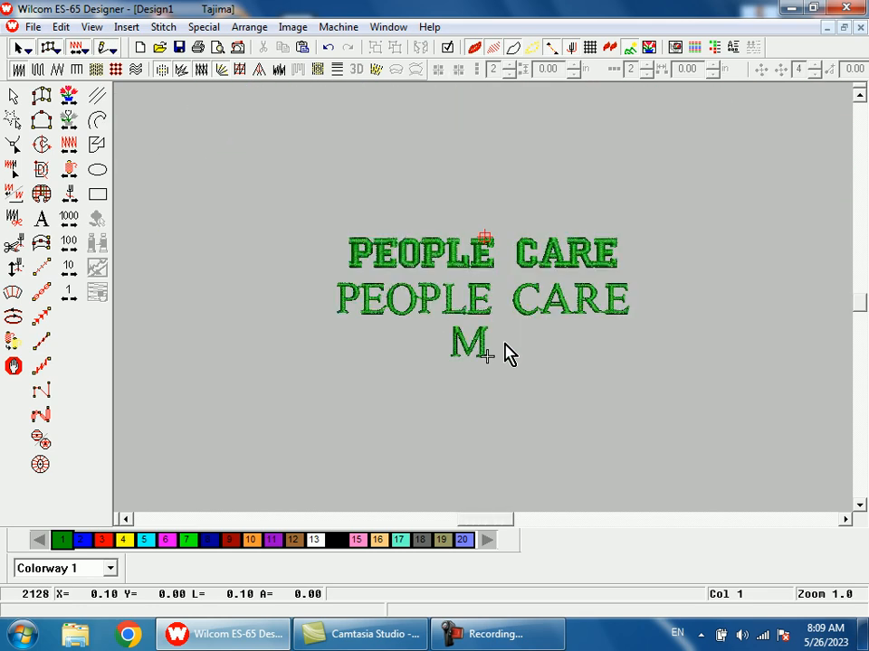
- Slant the middle-arm serif of the first E in the lower PEOPLE CARE, moving its bottom point inward and its top point outward
key("b")
left_click_drag(366, 272, 404, 325)
left_click(411, 326)
key("h")
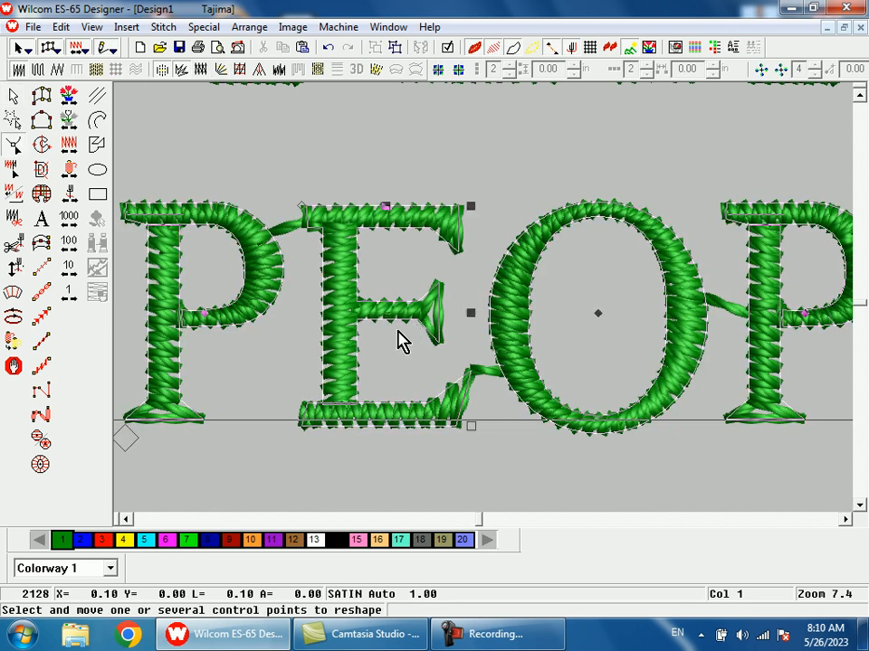
key("b")
left_click_drag(364, 246, 478, 399)
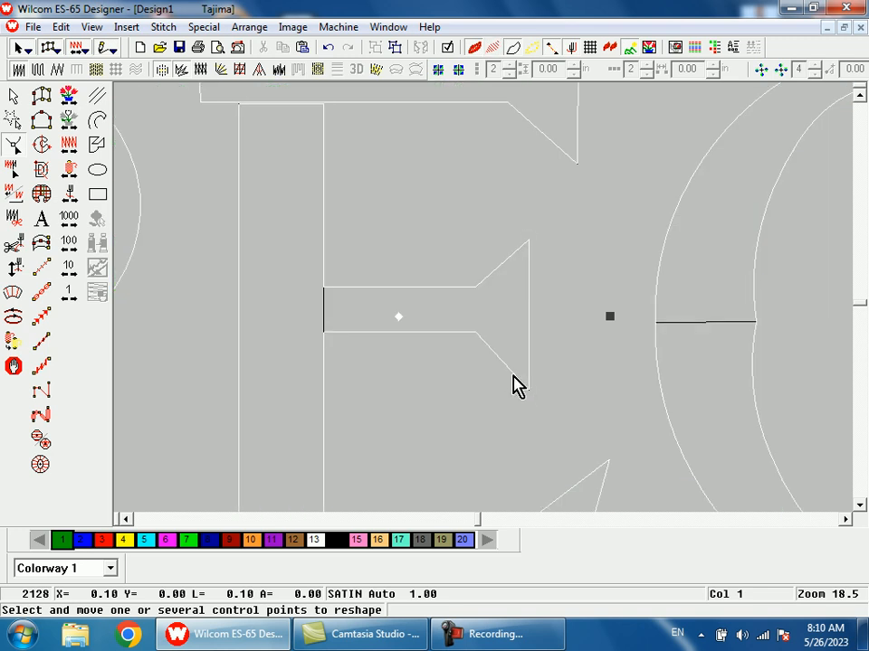
left_click_drag(528, 391, 493, 406)
left_click_drag(528, 242, 542, 242)
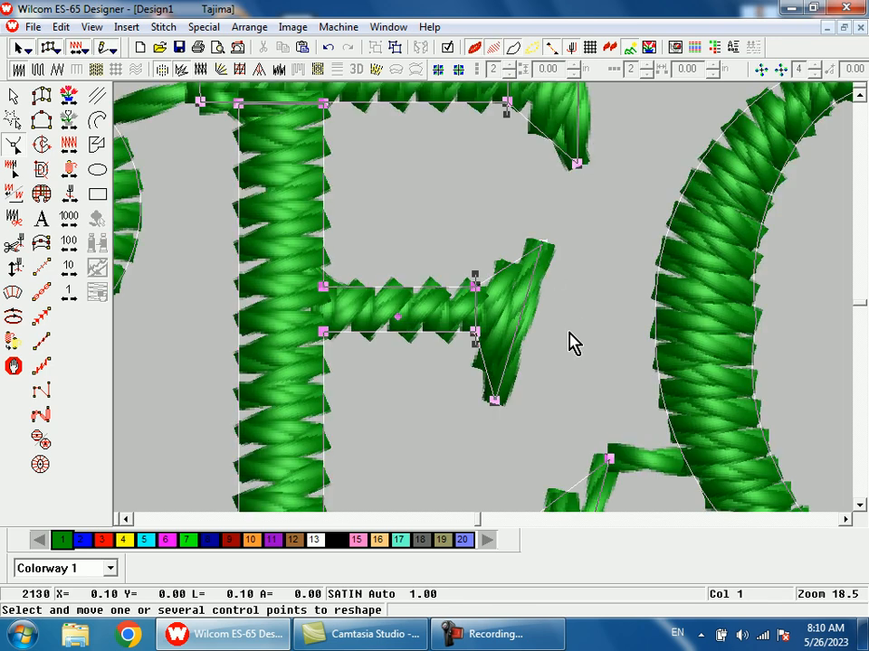
- Shorten the first E's middle-arm serif by pulling its top point down and its bottom point up, and finish reshaping
key("shift+z")
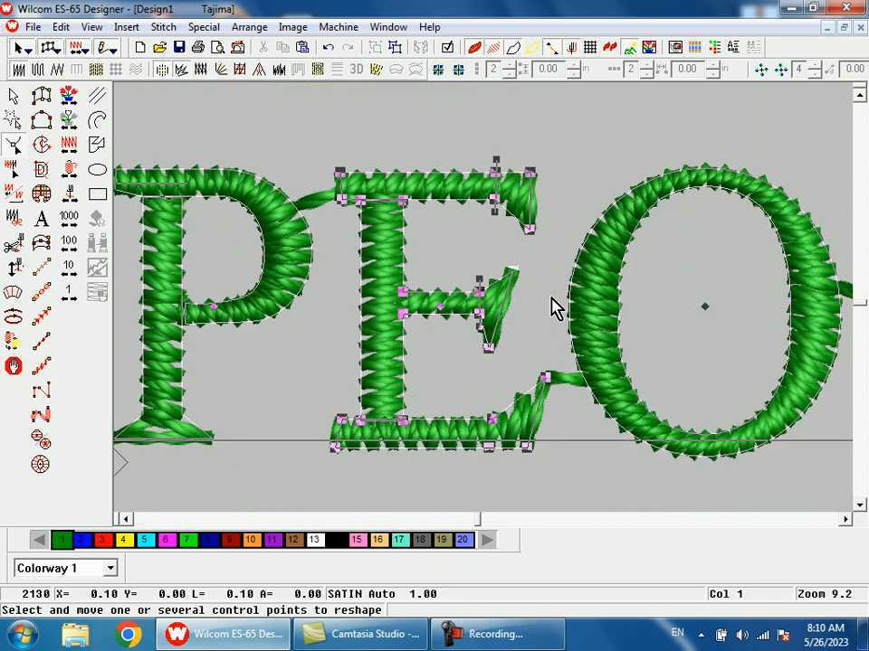
key("b")
left_click_drag(459, 243, 522, 367)
left_click_drag(548, 201, 541, 215)
left_click_drag(478, 423, 484, 402)
scroll(504, 431, "down", 3)
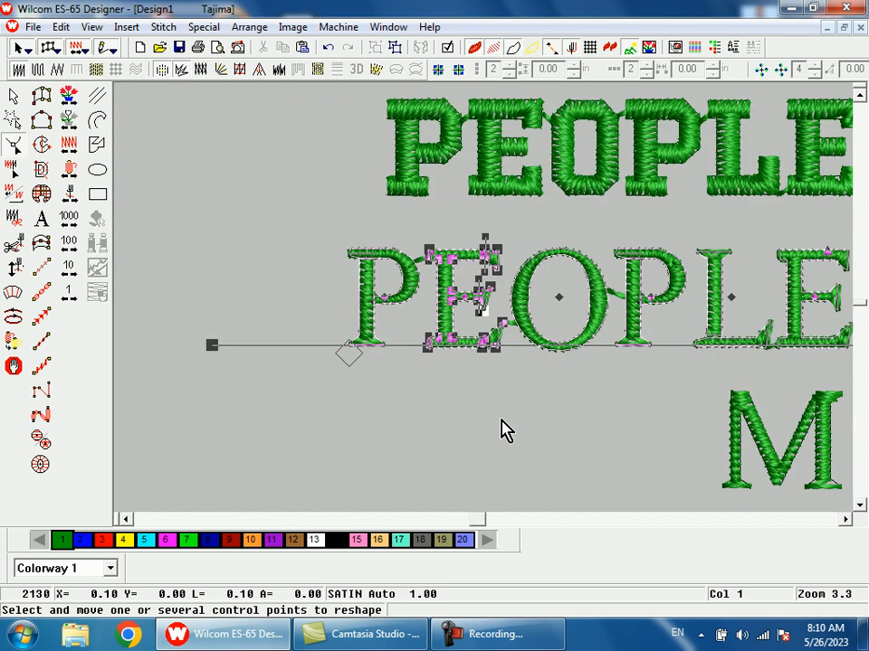
scroll(529, 409, "down", 2)
key("b")
left_click_drag(582, 262, 639, 366)
key("Escape")
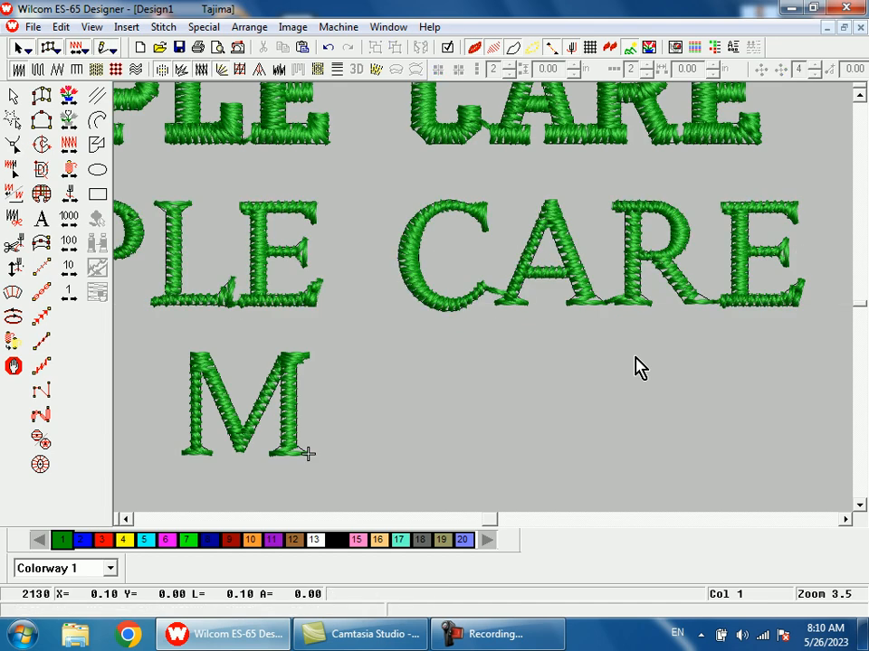
- Select the letter M below the two PEOPLE CARE lines and close the Windows color scheme dialog without choosing an option
key("shift+z")
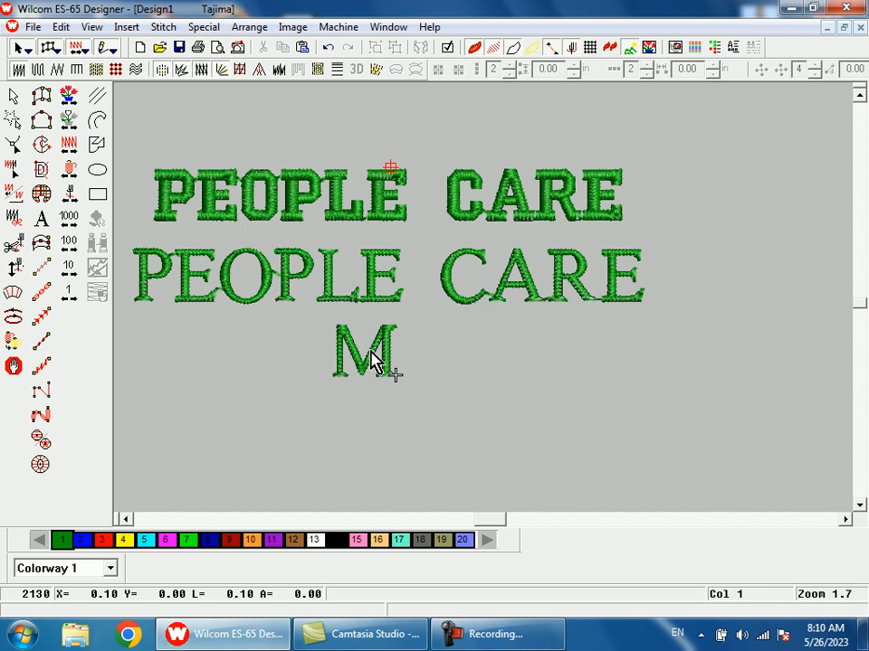
left_click(393, 372)
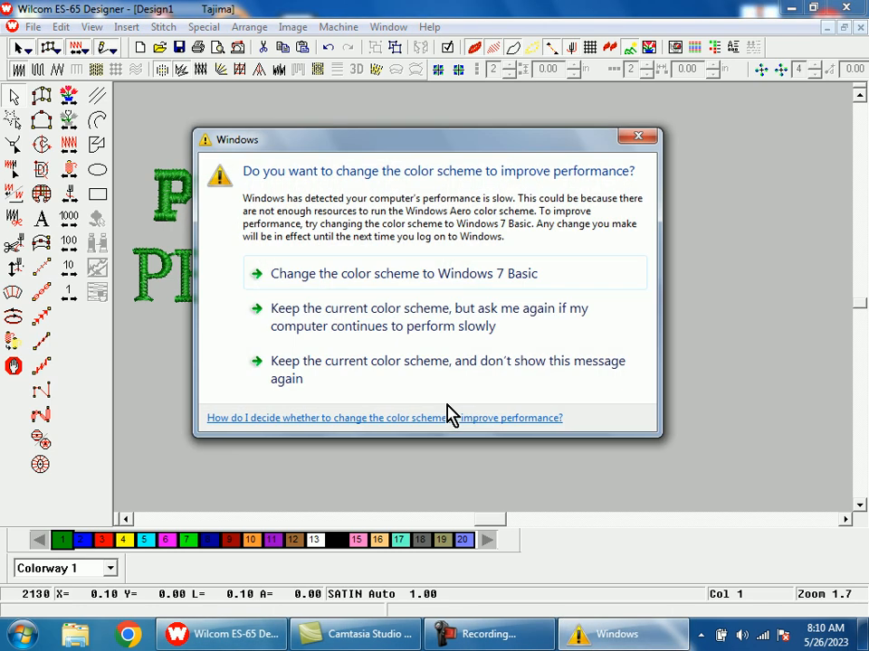
left_click(638, 139)
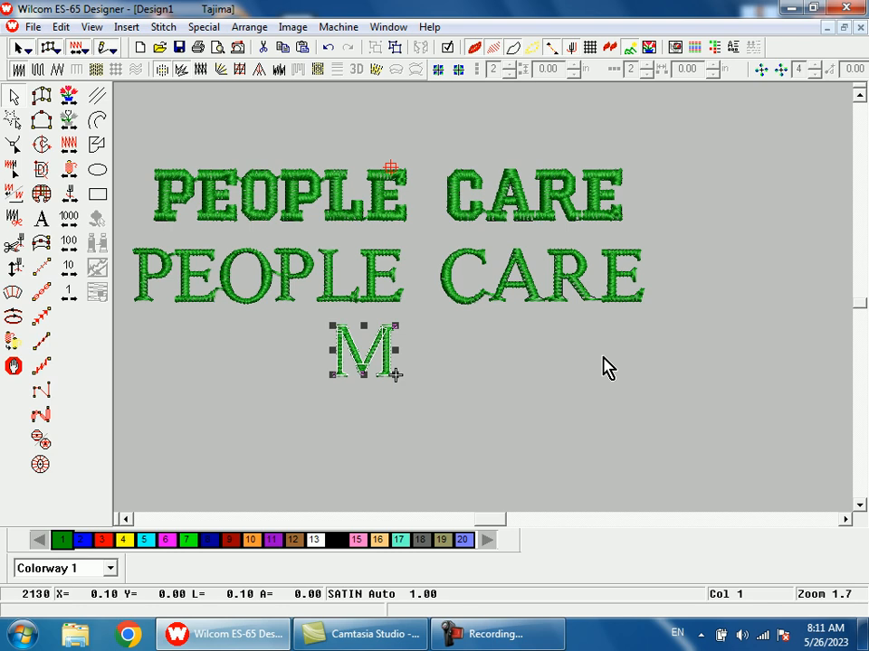
- Recolor the lower PEOPLE CARE lettering with brown color 12 and leave both text lines deselected
left_click(604, 358)
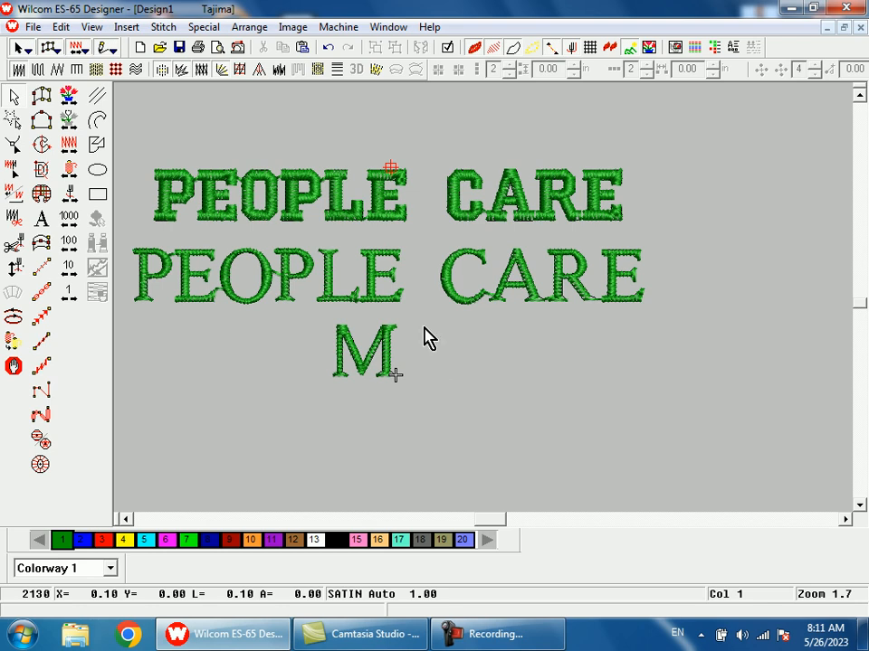
left_click(395, 304)
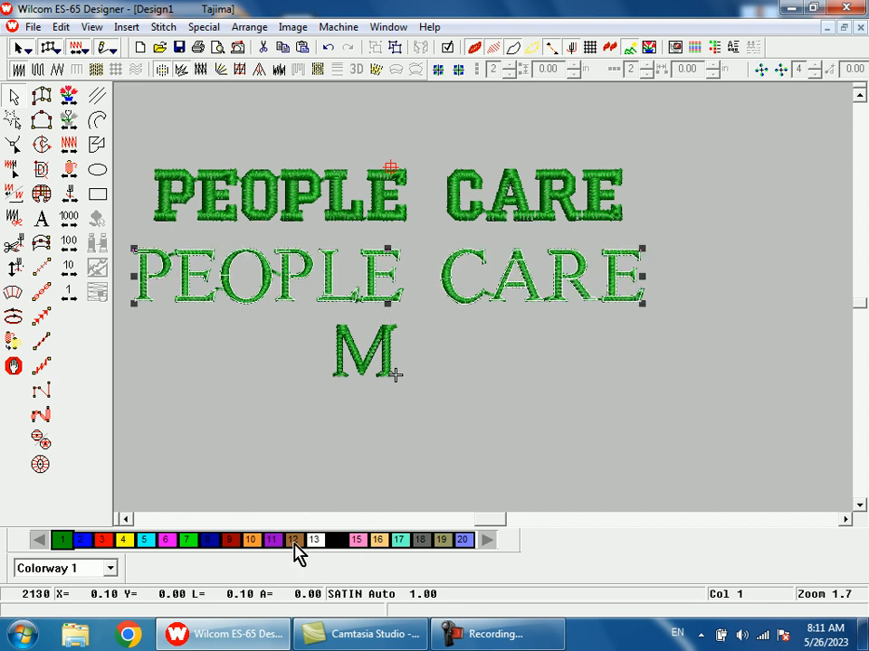
left_click(294, 542)
left_click(399, 219)
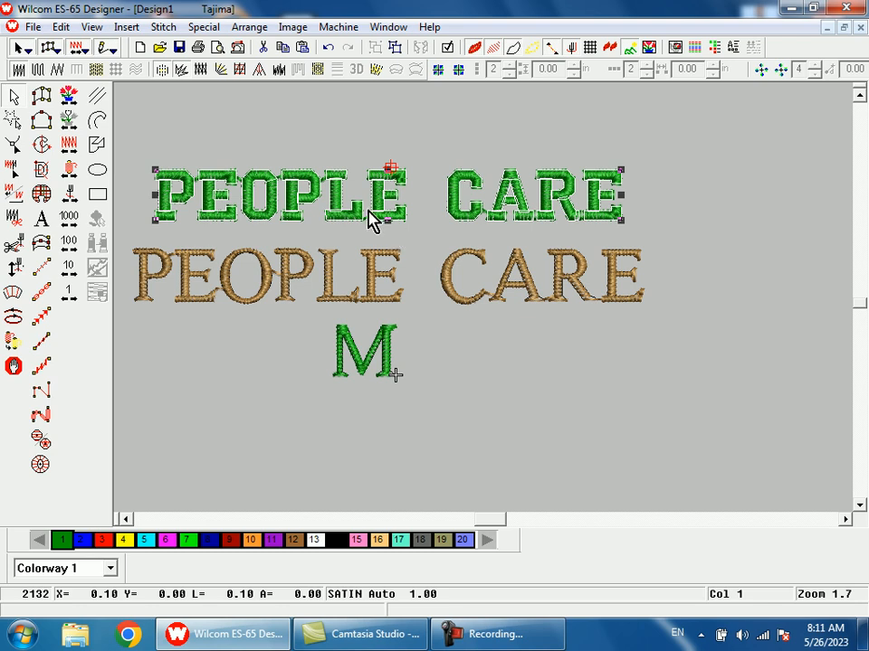
left_click(478, 377)
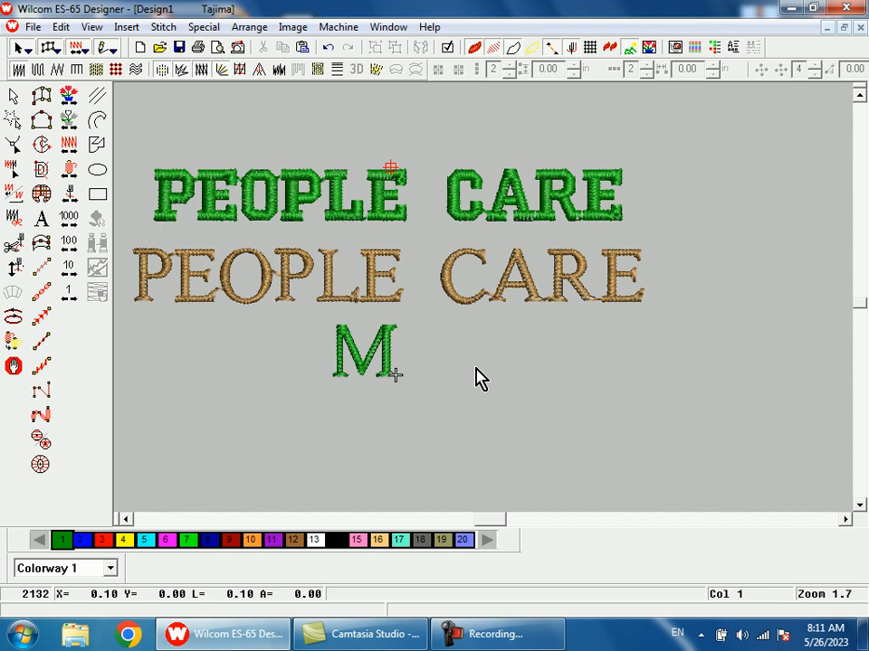
- Shift the upper PEOPLE CARE lettering slightly to the right and a little farther above the brown line
key("b")
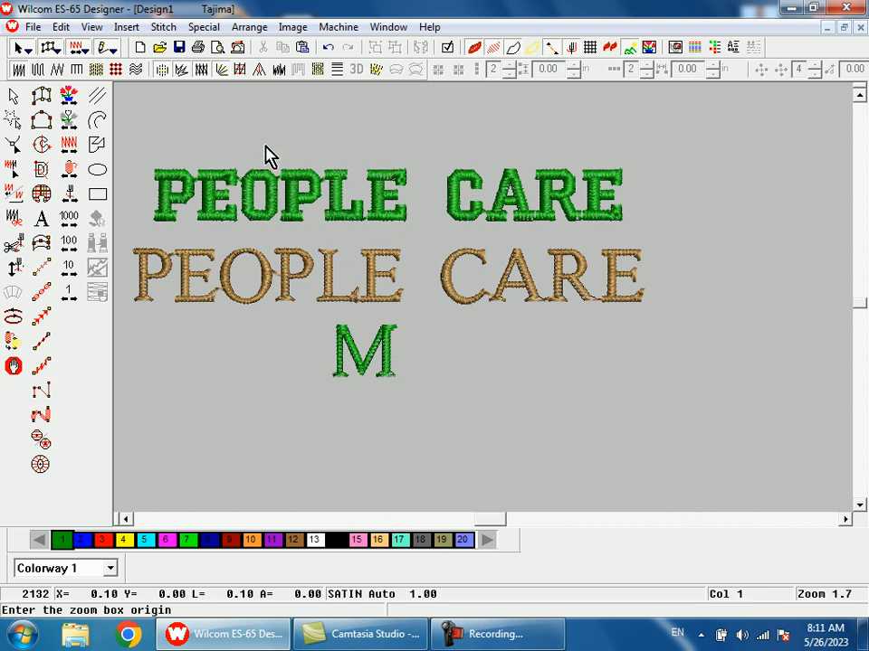
left_click_drag(272, 154, 404, 317)
key("shift+z")
key("shift+z")
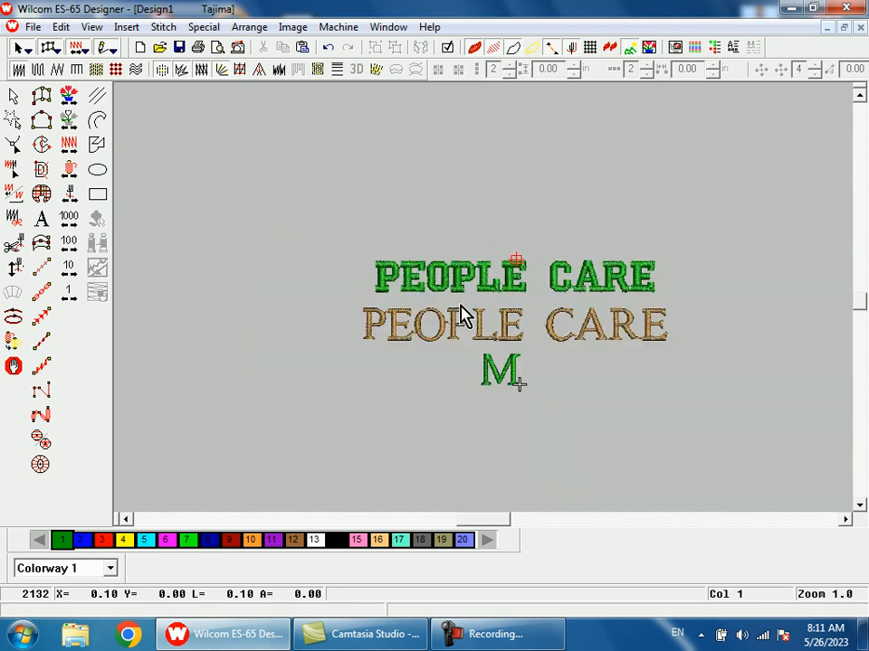
key("shift+z")
key("b")
left_click_drag(445, 256, 531, 359)
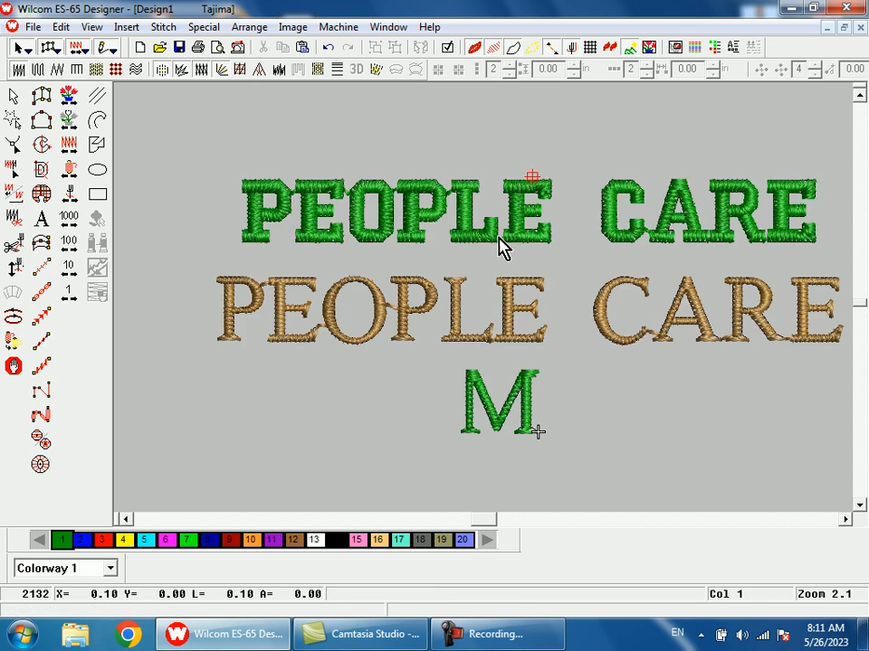
left_click(500, 246)
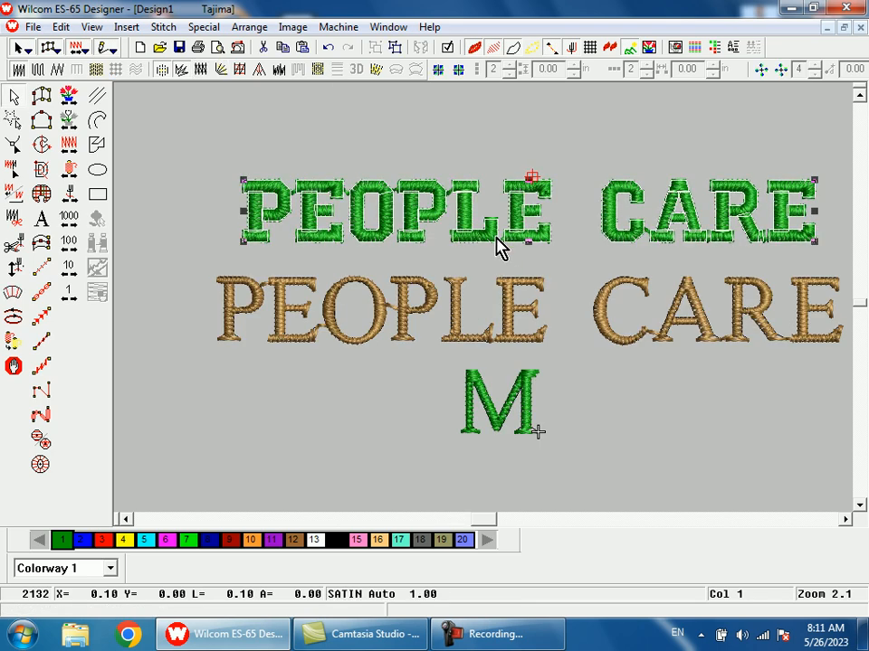
mouse_move(501, 246)
left_mouse_down()
mouse_move(498, 161)
mouse_move(513, 249)
left_mouse_up()
key("shift+z")
key("b")
left_click_drag(450, 256, 560, 364)
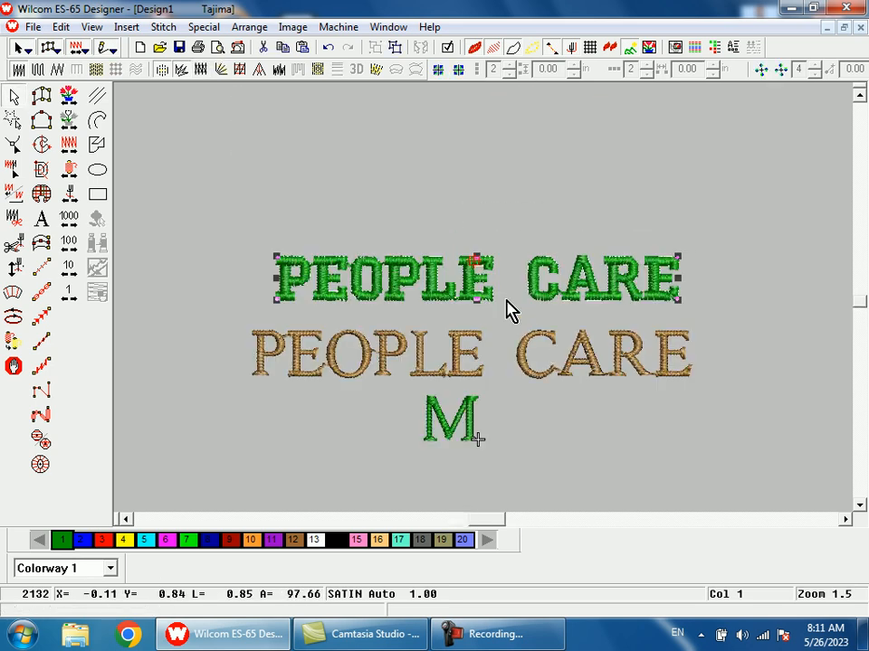
mouse_move(480, 290)
left_mouse_down()
mouse_move(475, 242)
mouse_move(490, 291)
left_mouse_up()
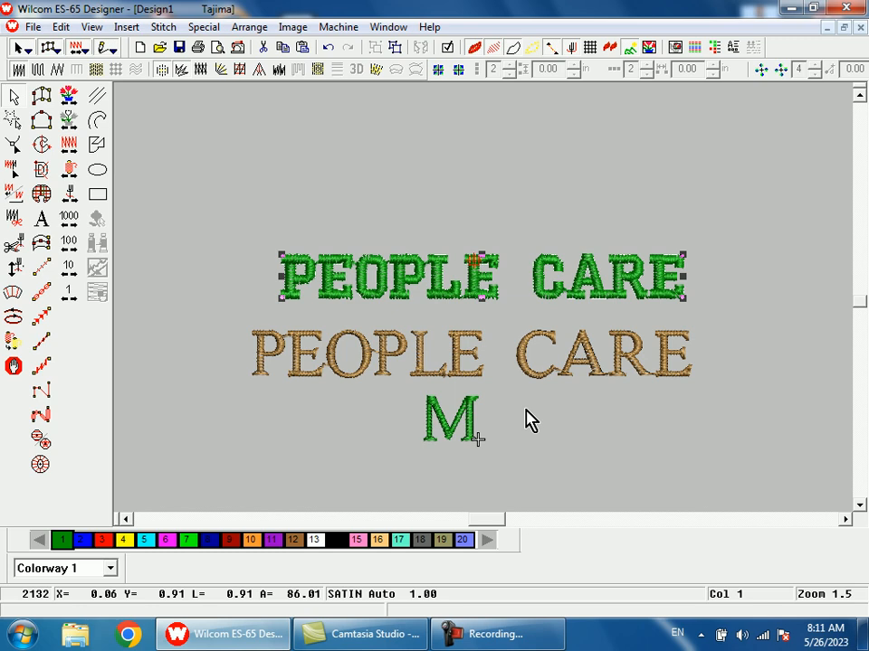
- Break the upper PEOPLE CARE lettering apart into separate stitch objects and check its stitch structure and the L's foot as a single piece
left_click(525, 410)
left_click(489, 294)
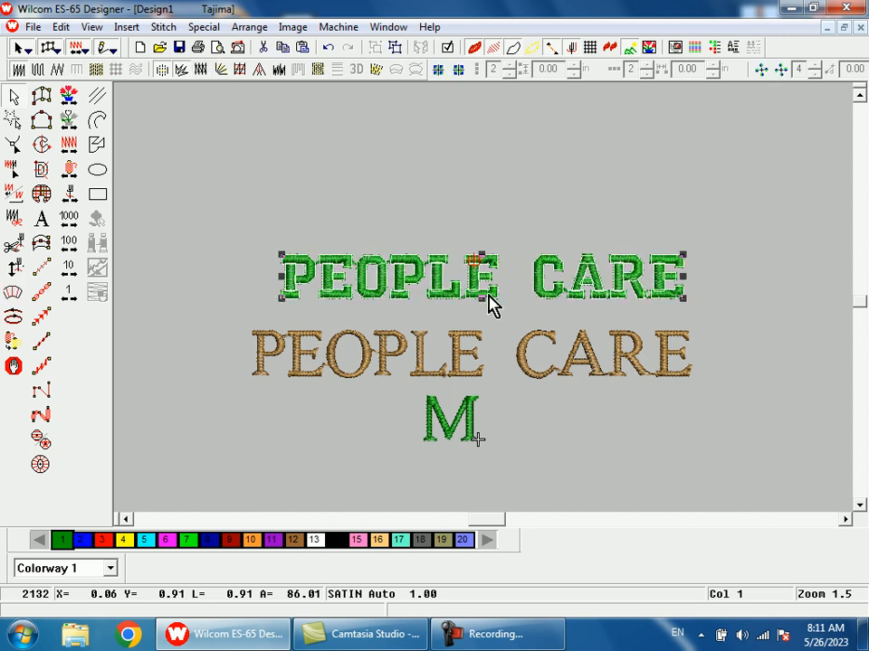
left_click(560, 419)
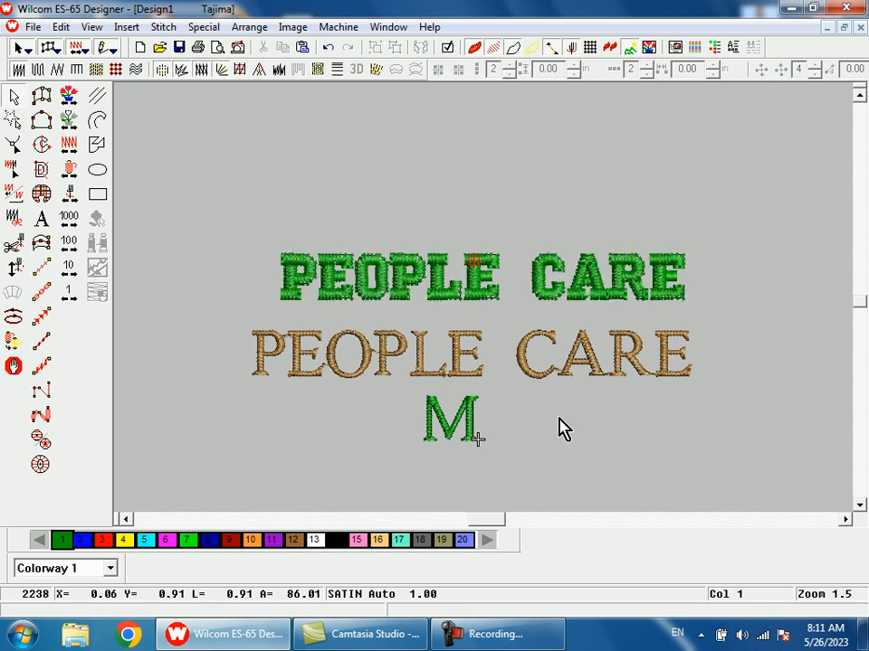
key("b")
left_click_drag(329, 200, 524, 417)
key("t")
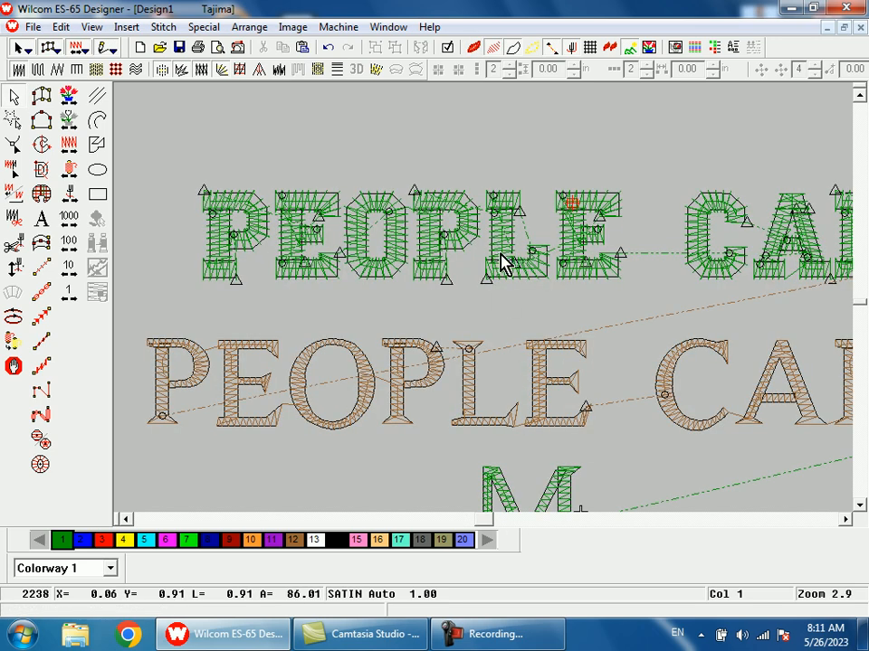
key("t")
left_click(512, 262)
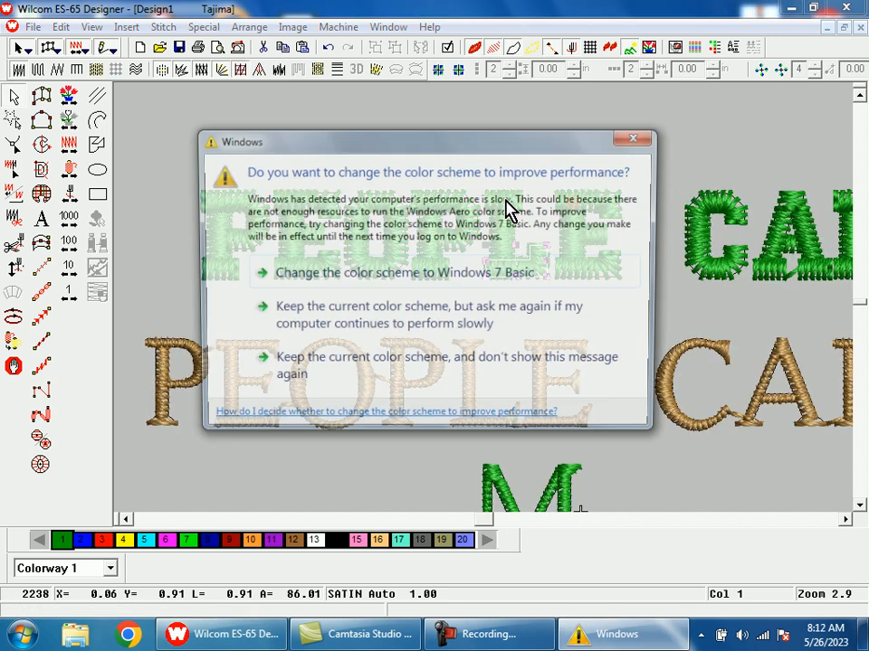
left_click(629, 148)
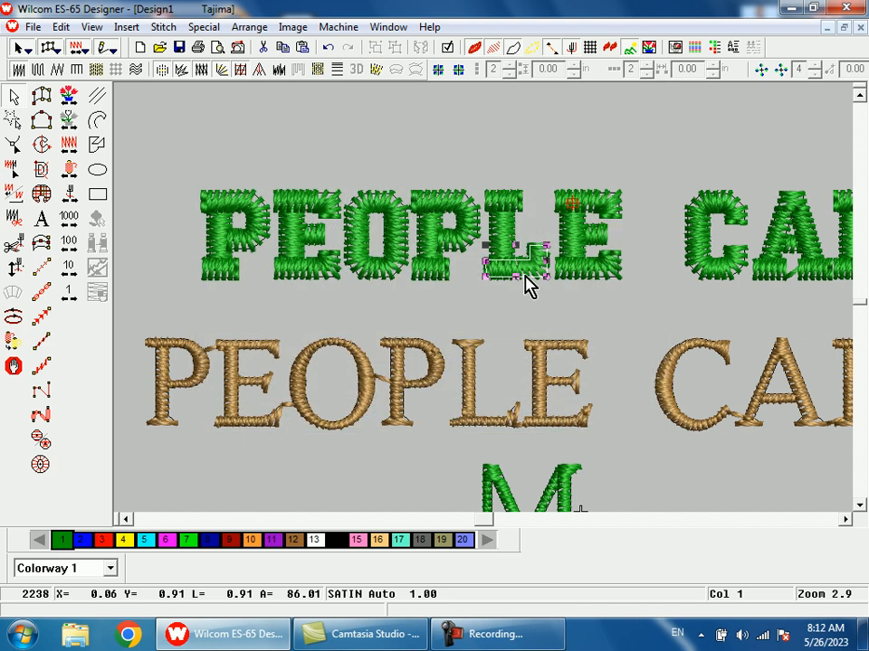
- Pull apart the last E of PEOPLE in the upper line by moving its top arm, middle arm, bottom arm and stem
key("shift+z")
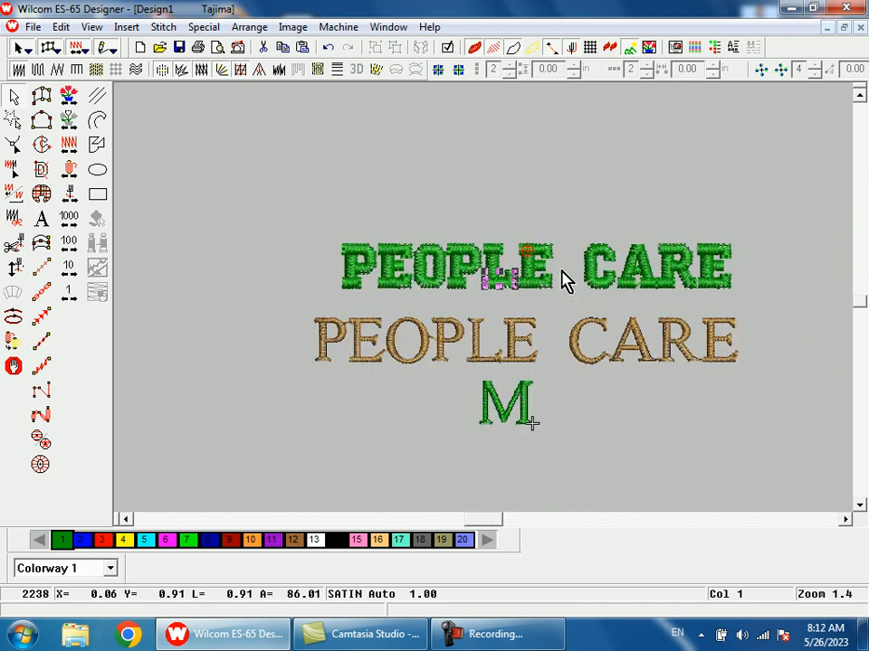
key("Delete")
left_click_drag(534, 247, 537, 204)
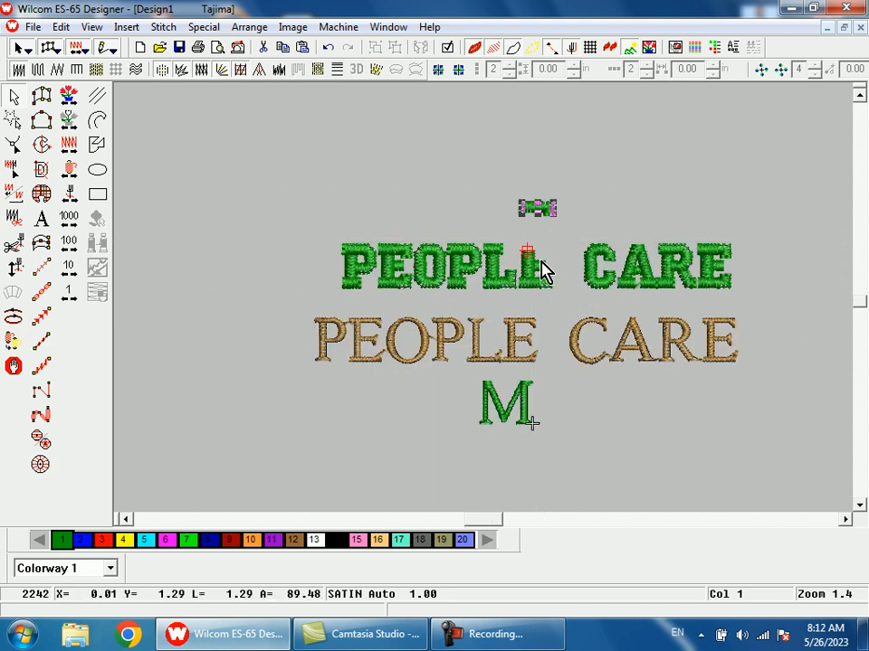
left_click_drag(545, 265, 580, 232)
left_click_drag(547, 284, 563, 308)
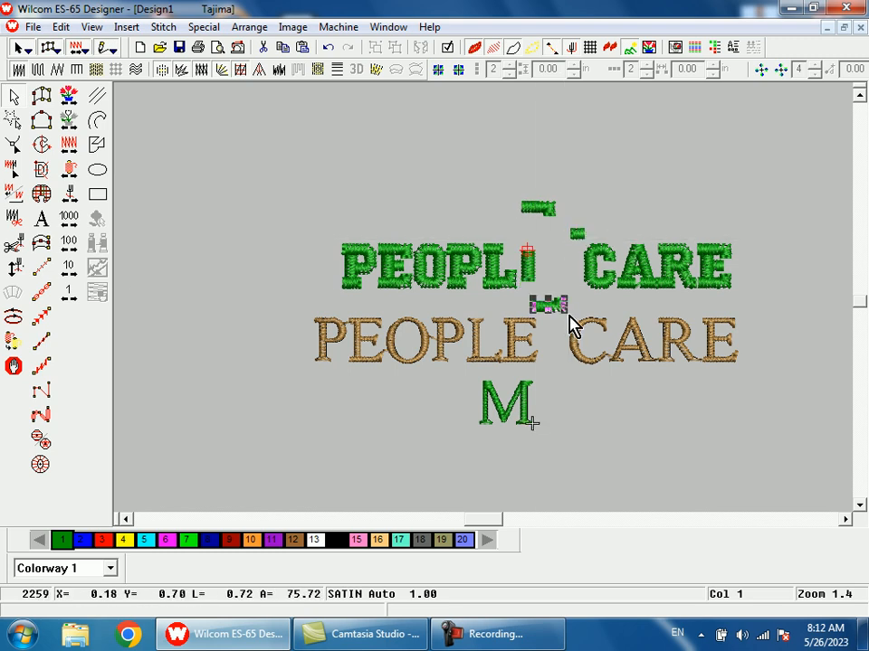
left_click_drag(529, 269, 545, 268)
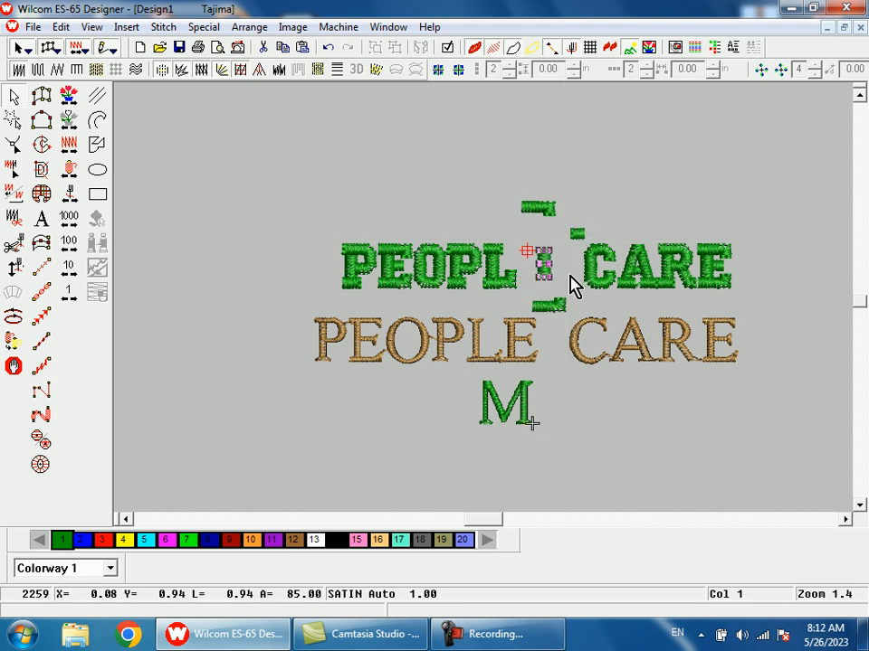
- Undo the moves of the E's separated pieces and clear the selection
key("ctrl+z")
key("ctrl+z")
key("ctrl+z")
key("ctrl+z")
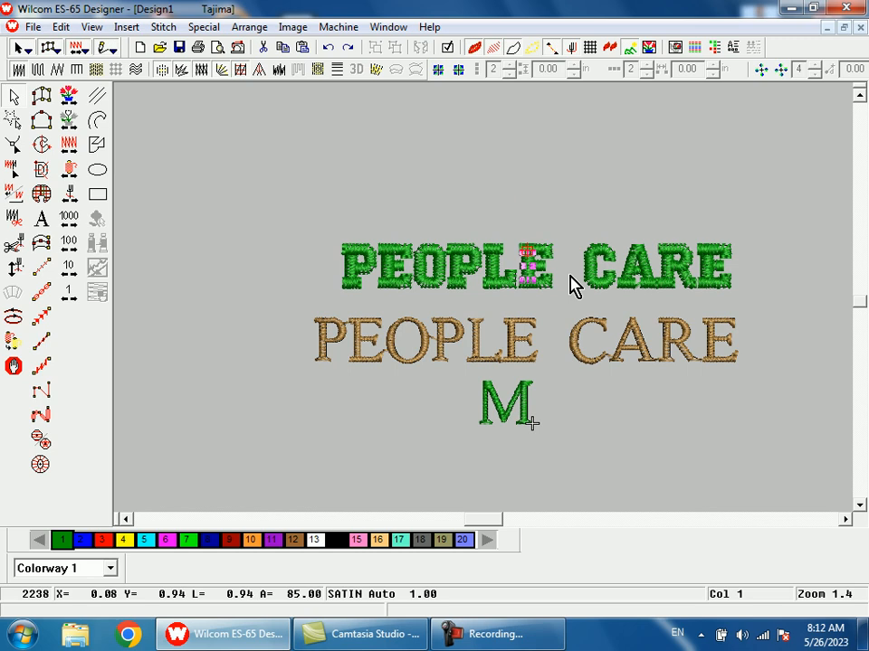
key("Escape")
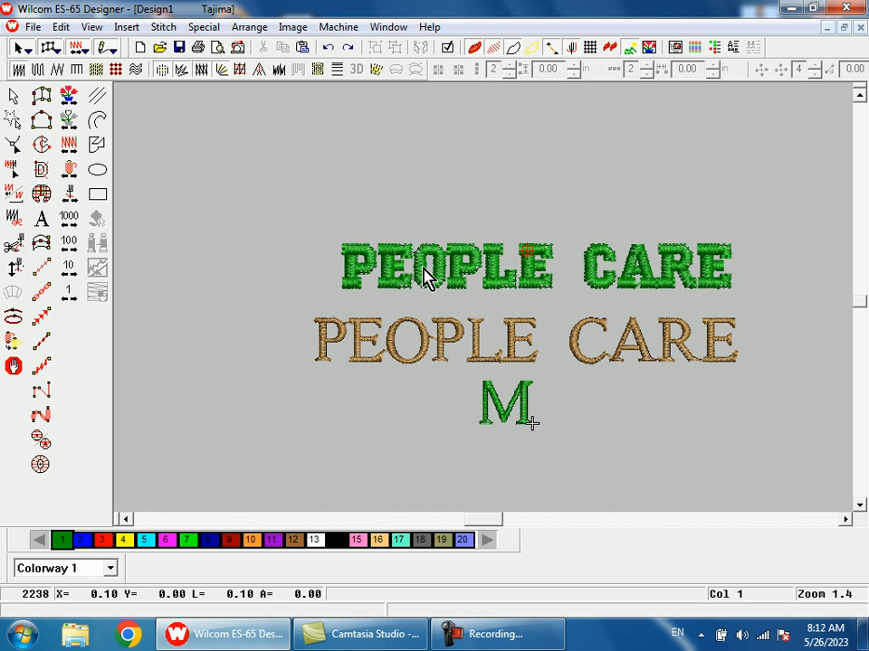
- Make the middle arm of the first E in the upper PEOPLE slimmer by reducing its height evenly
key("b")
left_click_drag(374, 219, 437, 310)
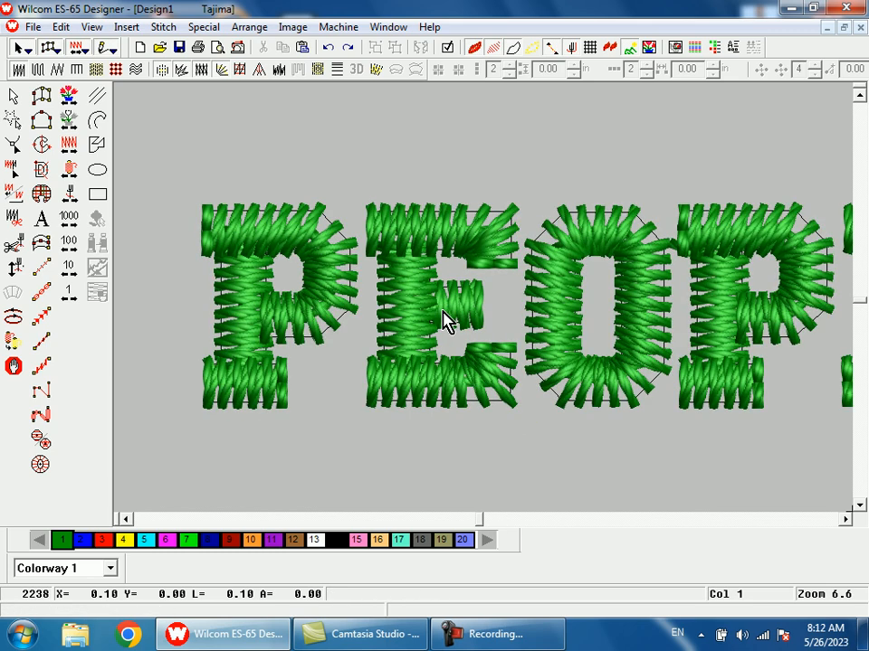
left_click(467, 304)
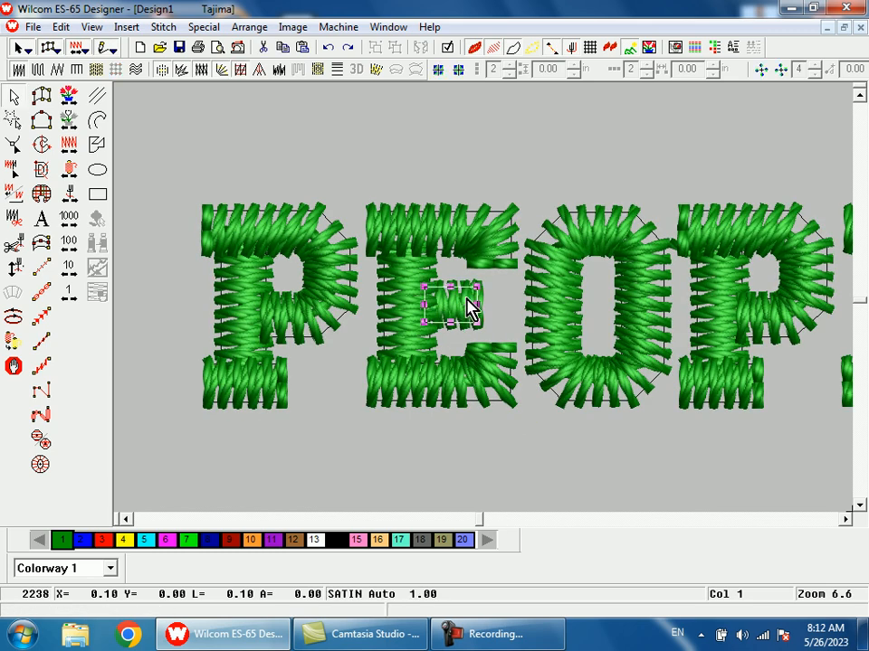
left_click_drag(451, 287, 453, 295)
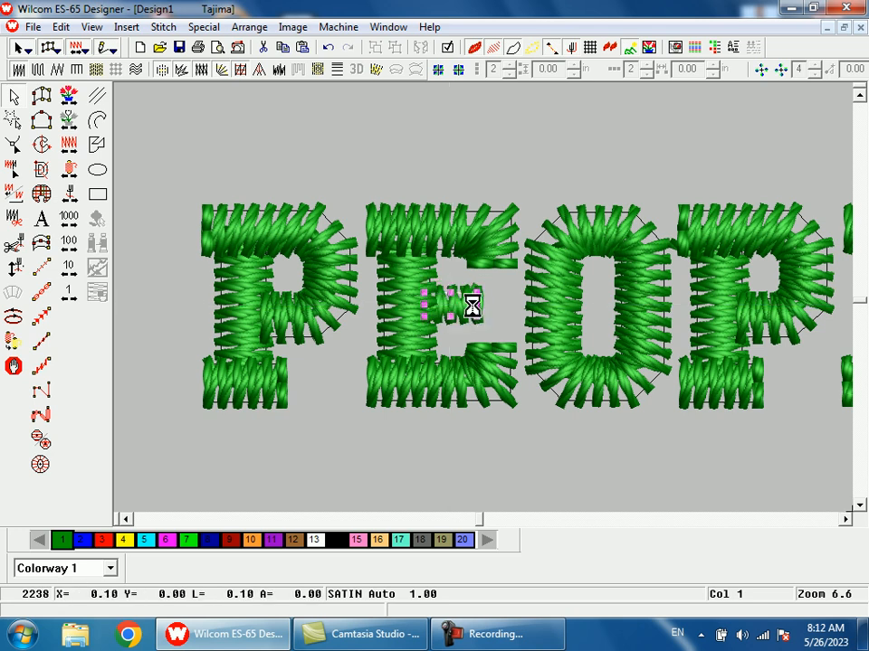
- Digitize a vertical satin column about 0.05 in tall as a serif on the first E's middle arm and shorten it slightly
key("space")
key("shift+z")
key("b")
left_click_drag(462, 245, 509, 362)
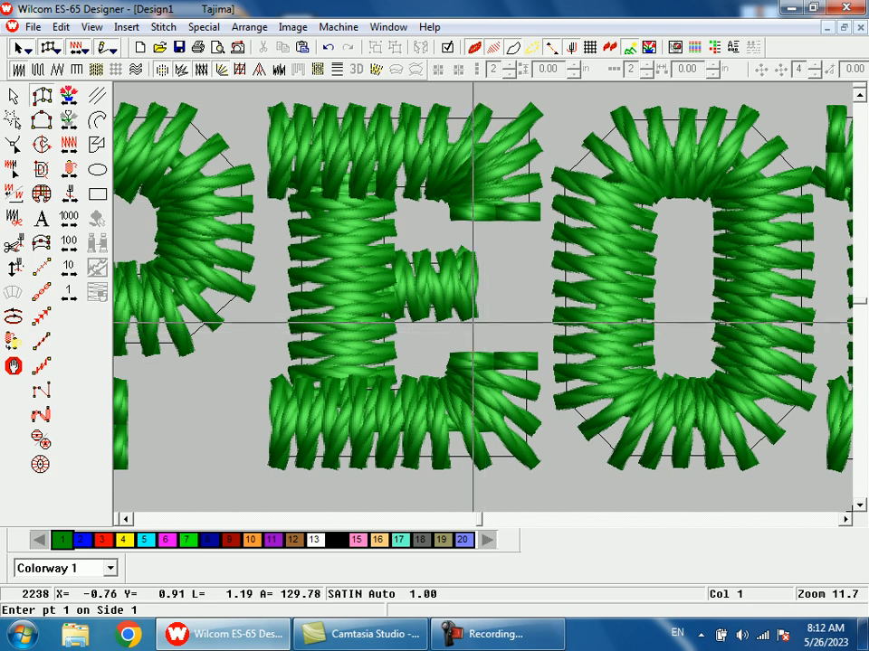
left_click(462, 321)
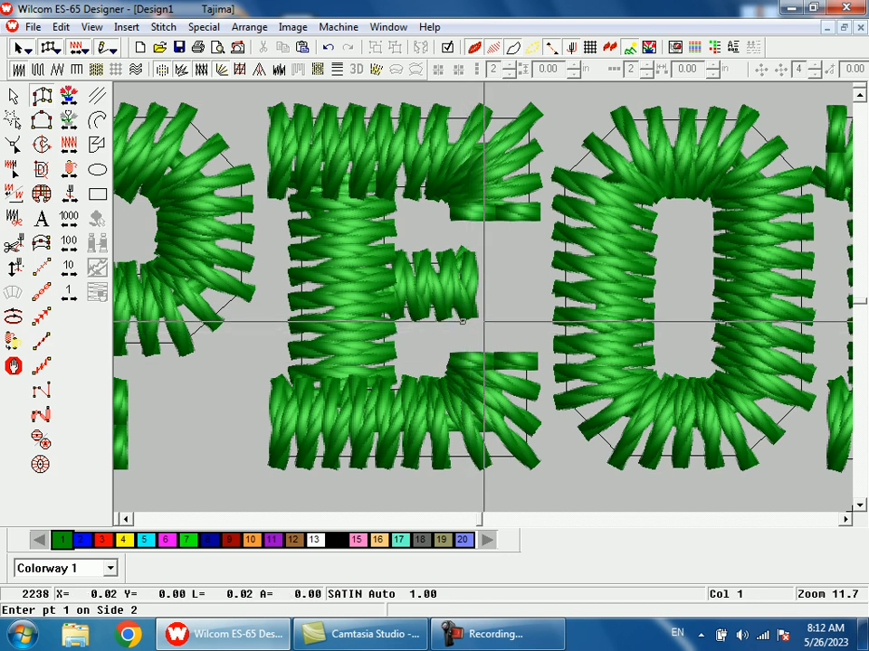
left_click(499, 321)
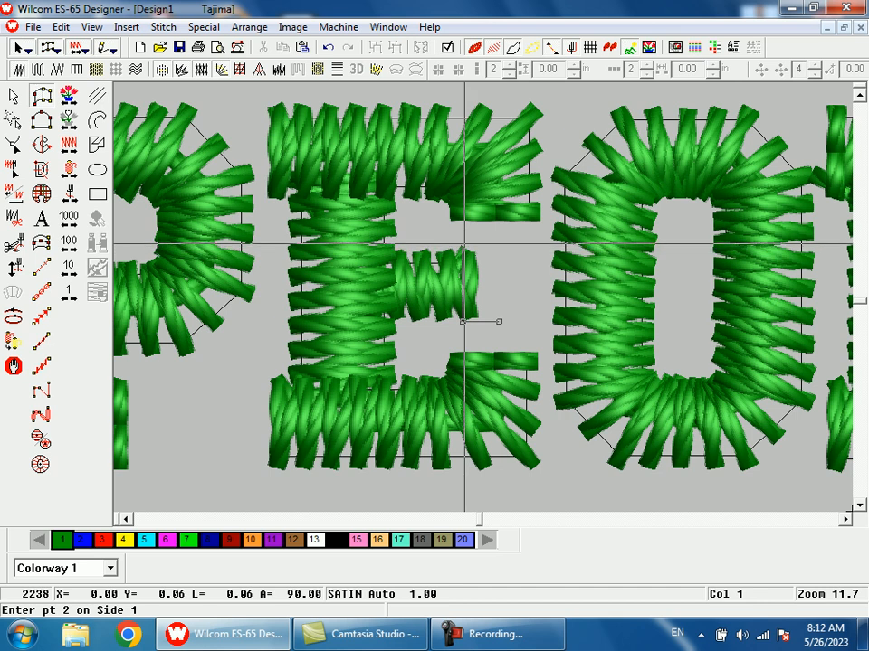
left_click(463, 247)
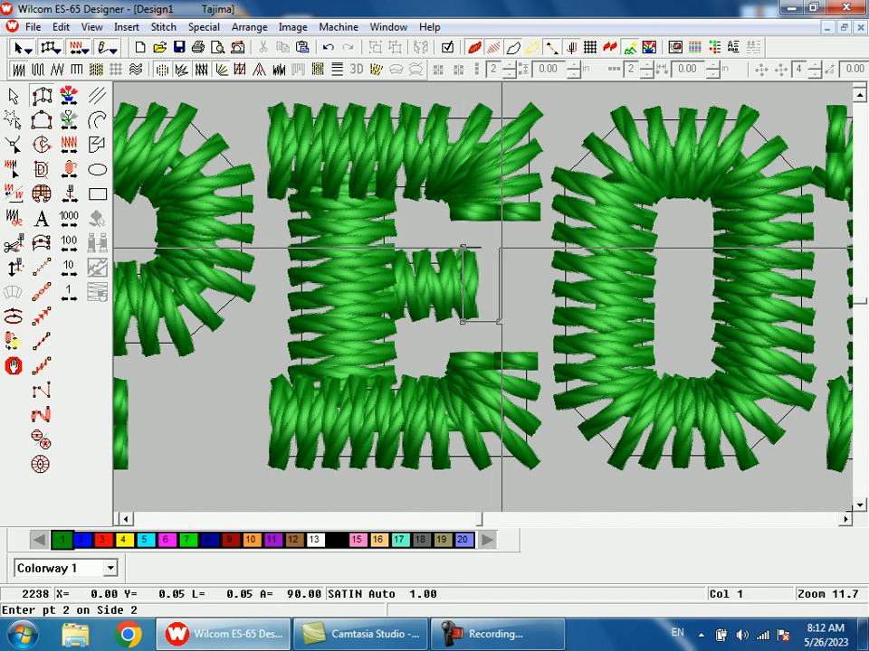
left_click(501, 238)
key("Return")
left_click(14, 95)
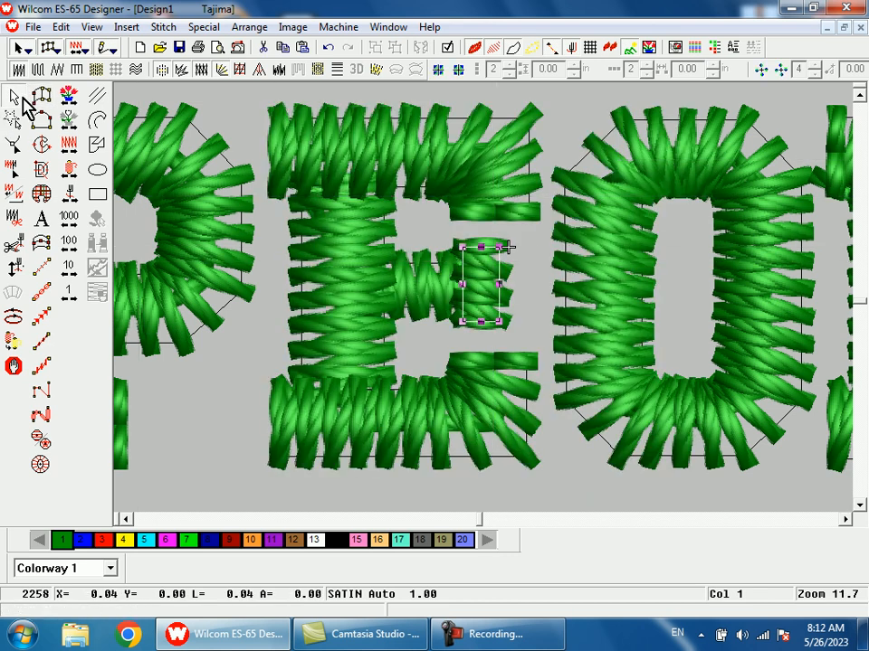
left_click_drag(484, 323, 484, 322)
- Compare the first E's new serif with the other letters, both up close and across the whole design
scroll(509, 331, "down", 3)
key("b")
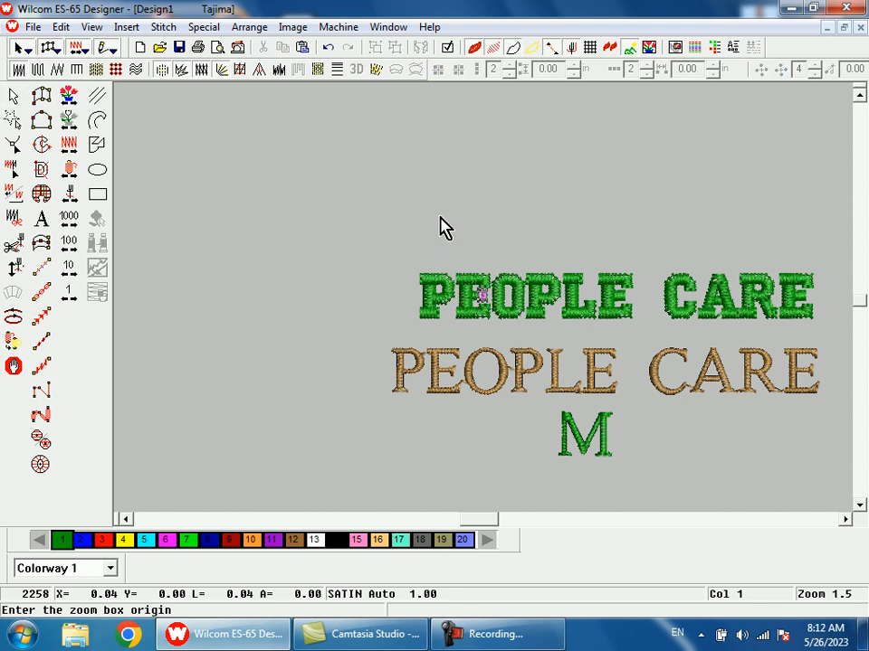
left_click_drag(444, 266, 630, 356)
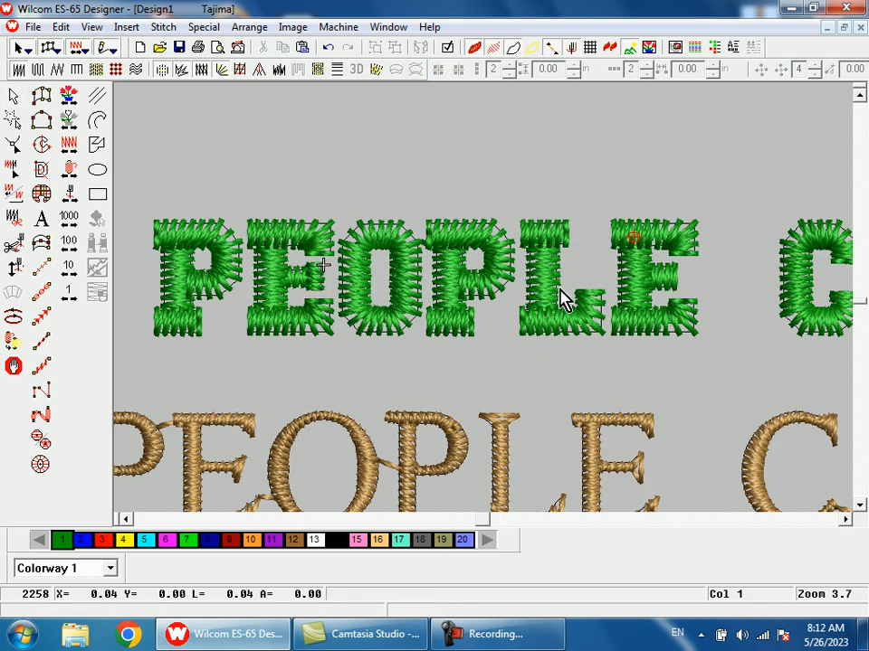
key("shift+z")
key("shift+z")
key("shift+z")
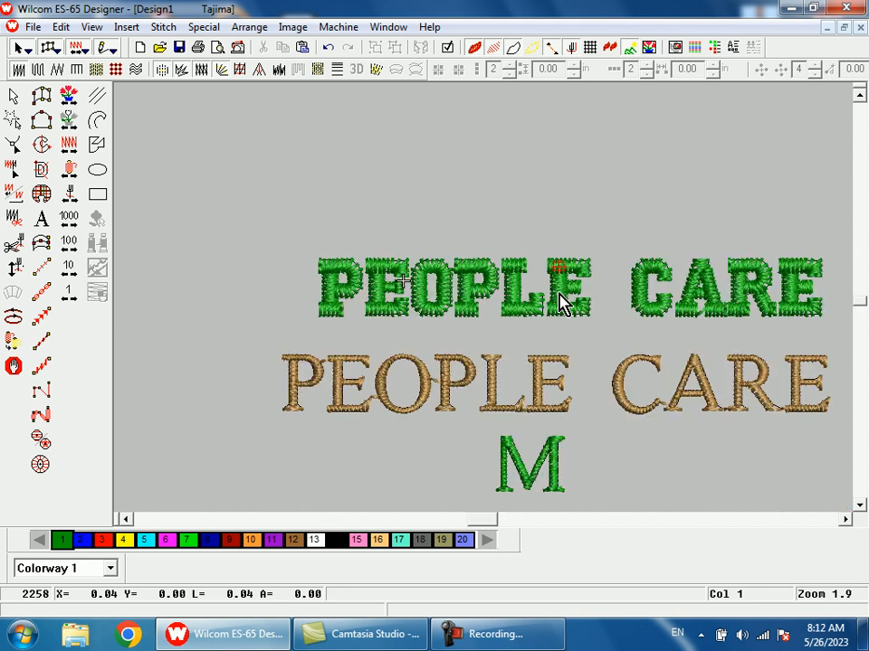
key("b")
left_click_drag(442, 237, 540, 363)
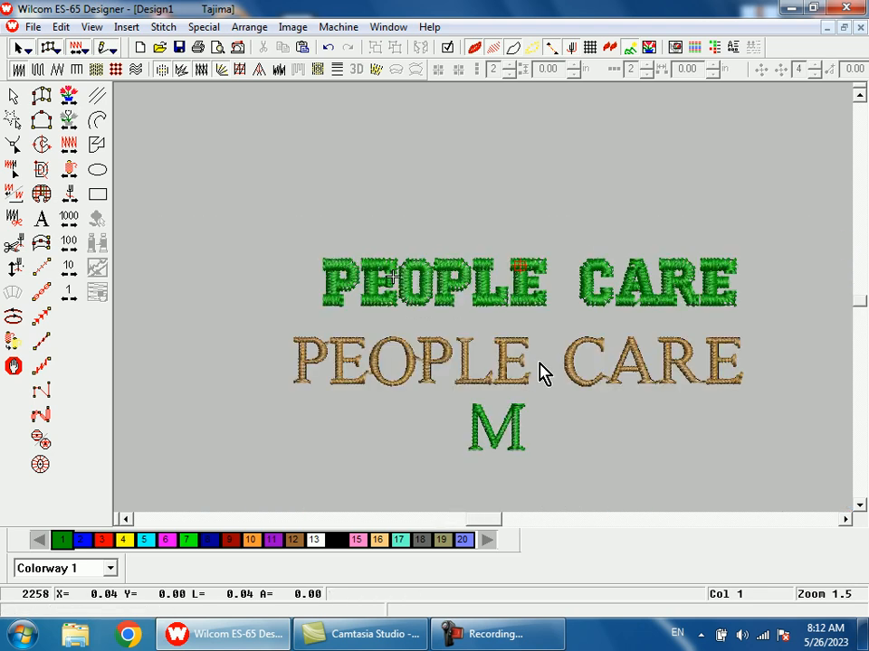
- Examine the outline control points and stitch angles of the first P's bowl in the upper PEOPLE up close
left_click(338, 290)
key("b")
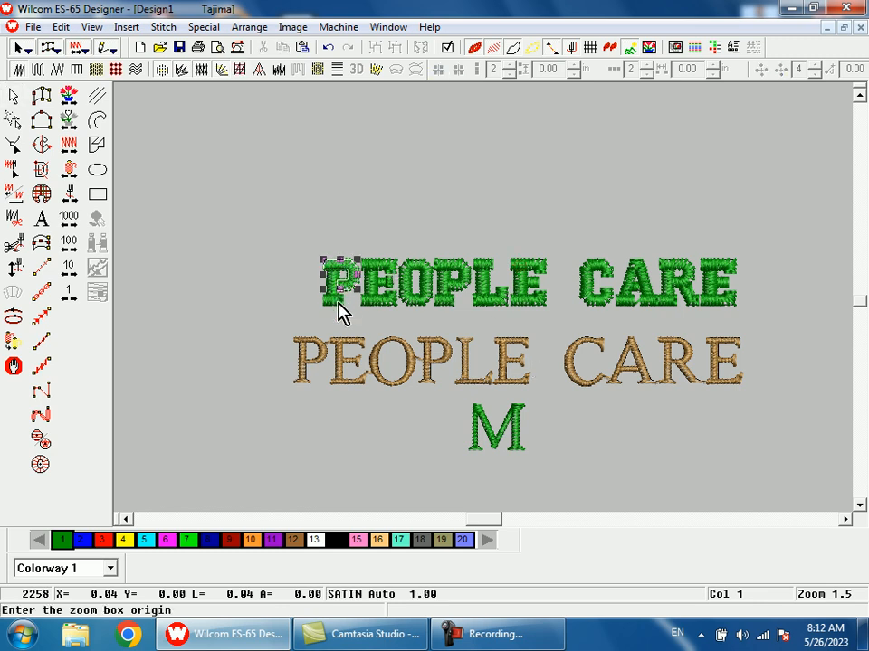
left_click_drag(324, 229, 376, 322)
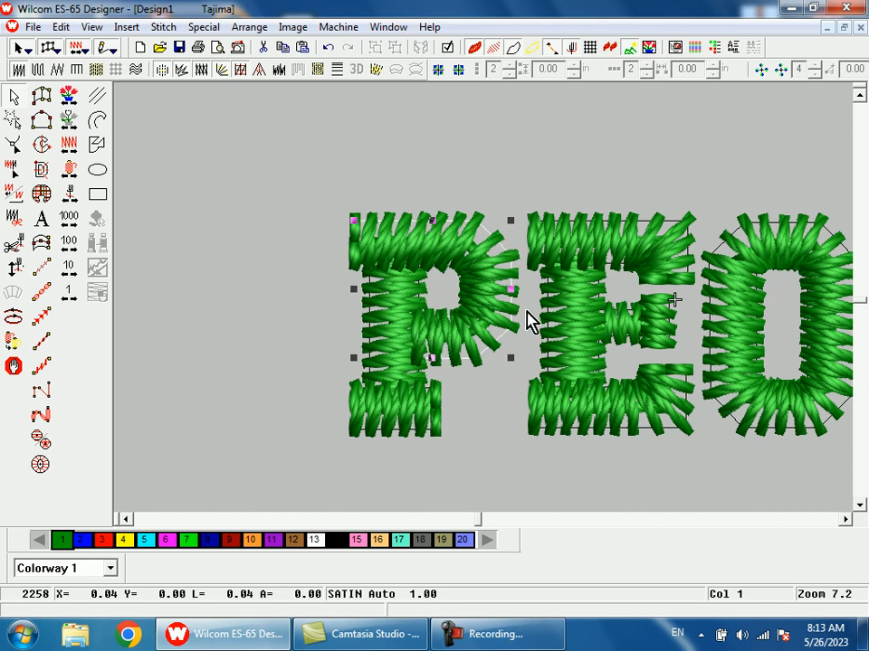
key("h")
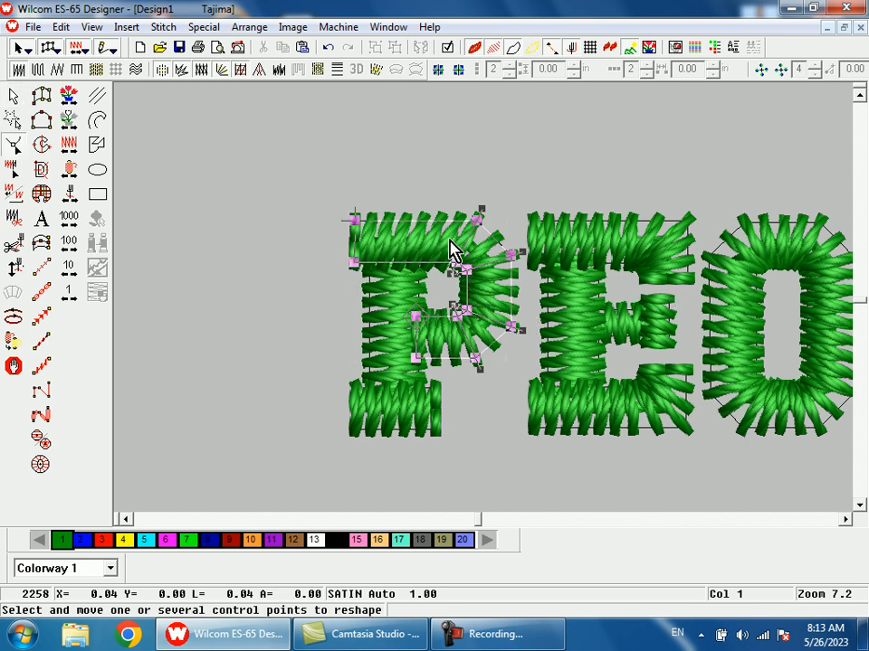
key("shift+z")
left_click_drag(452, 233, 510, 355)
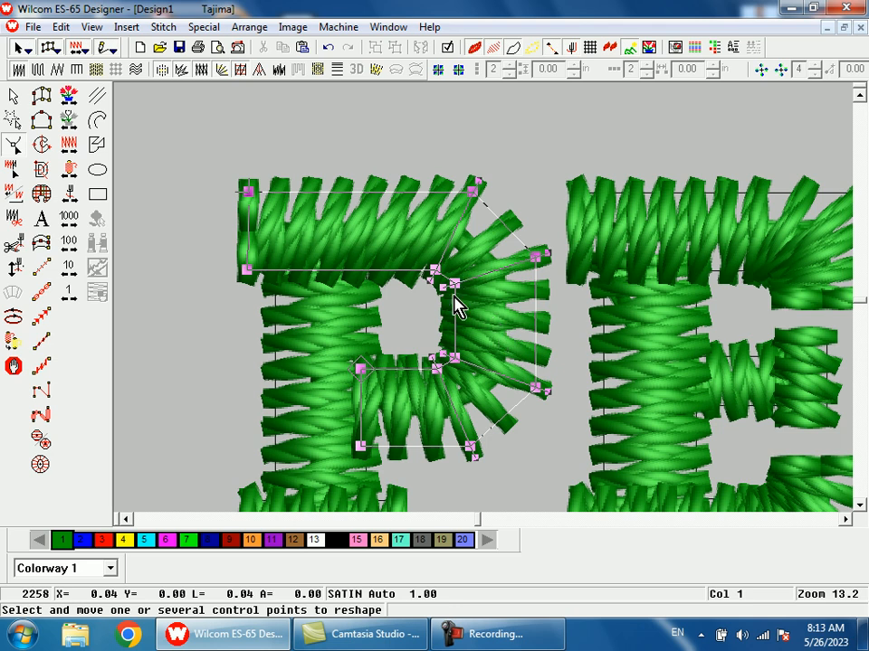
- Leave reshaping of the P's bowl and compare the green PEOPLE CARE with the brown version across the whole design
key("shift+z")
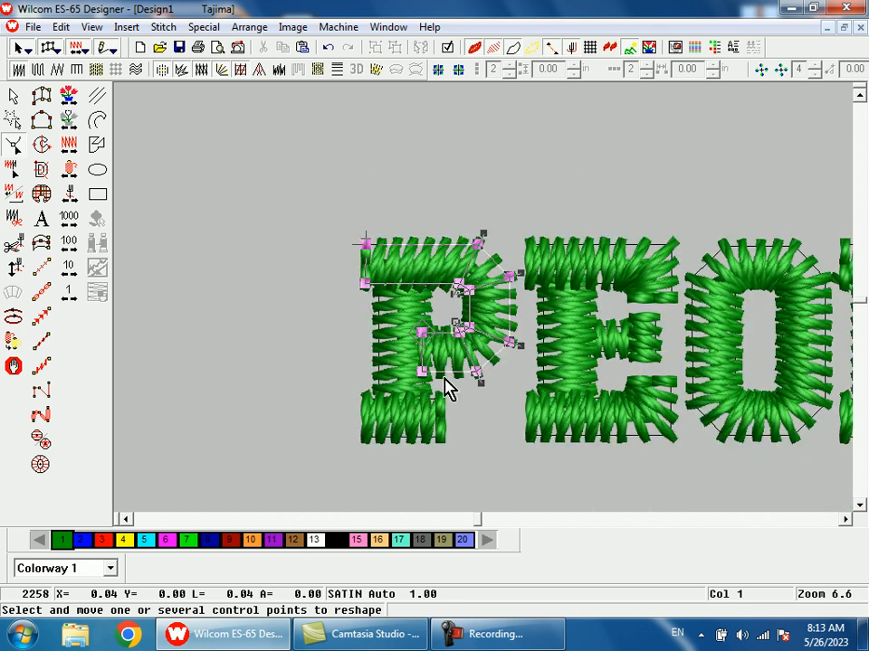
key("shift+z")
key("shift+z")
key("shift+z")
key("b")
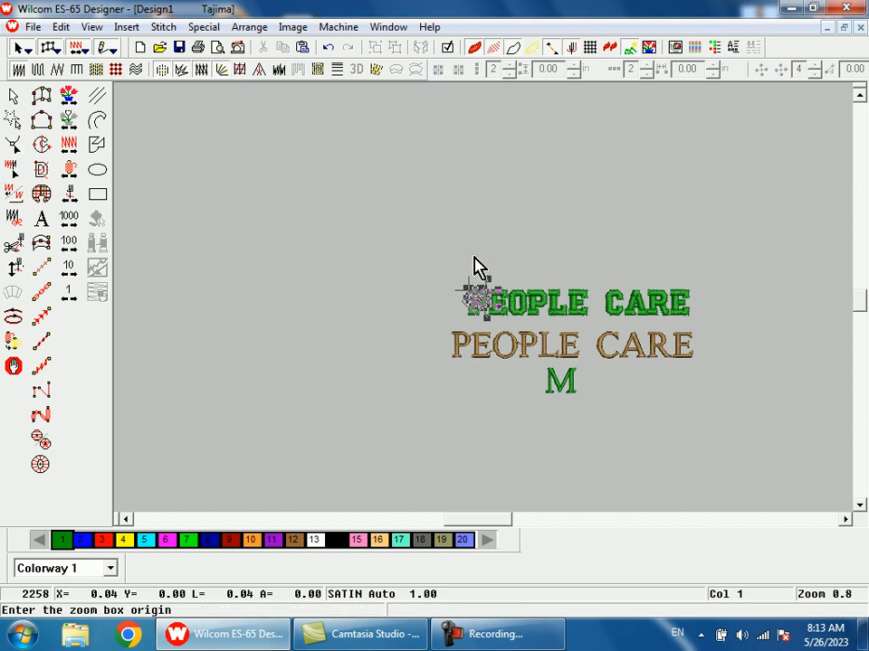
left_click_drag(475, 267, 548, 372)
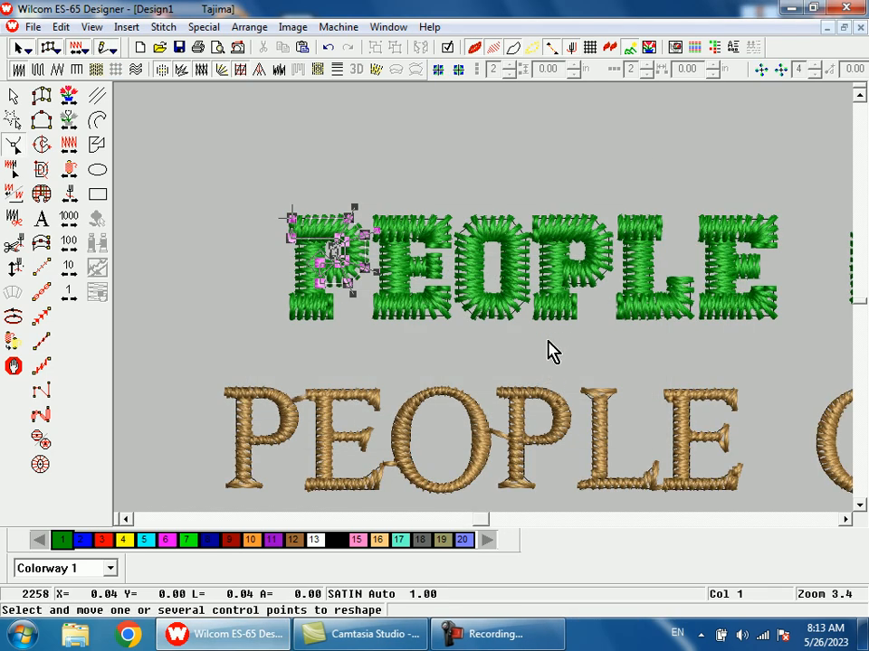
key("shift+z")
key("Escape")
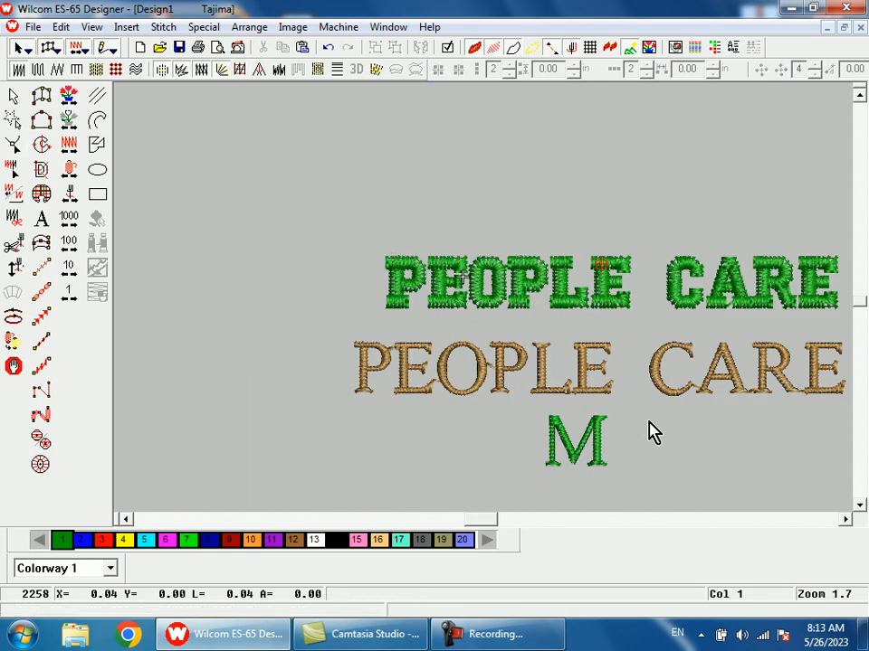
key("shift+z")
key("shift+z")
key("b")
left_click_drag(478, 255, 538, 364)
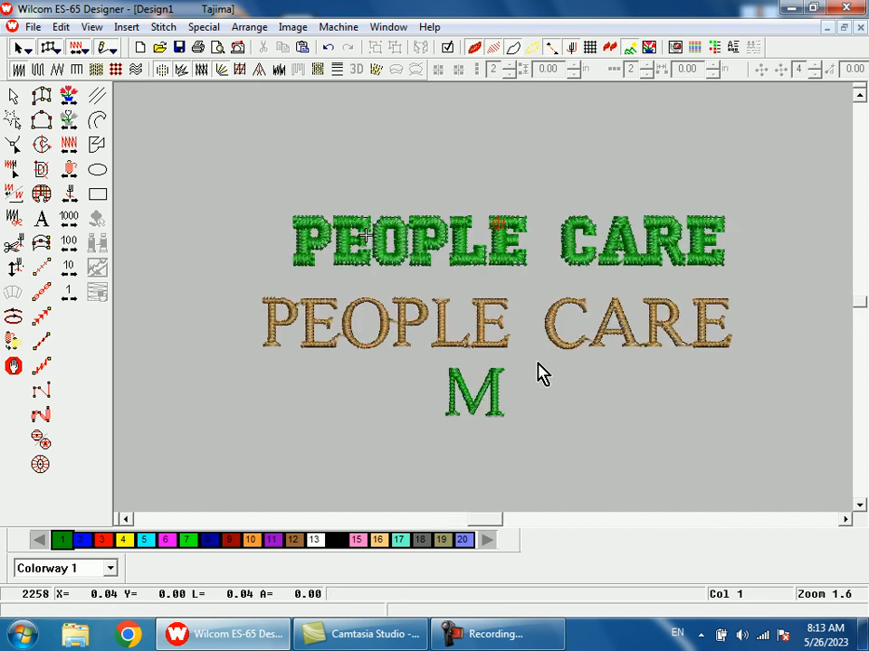